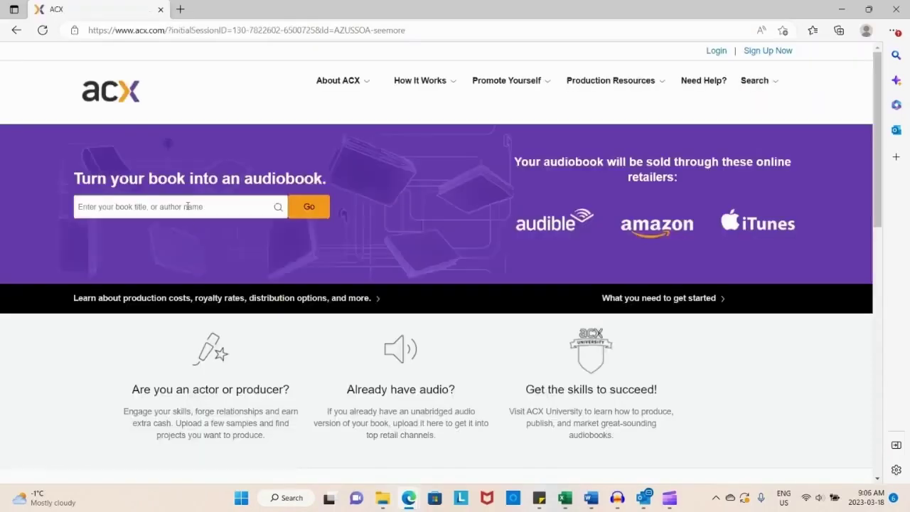
Search the ACX catalog by the author's name and scroll through her matching titles
click(188, 207)
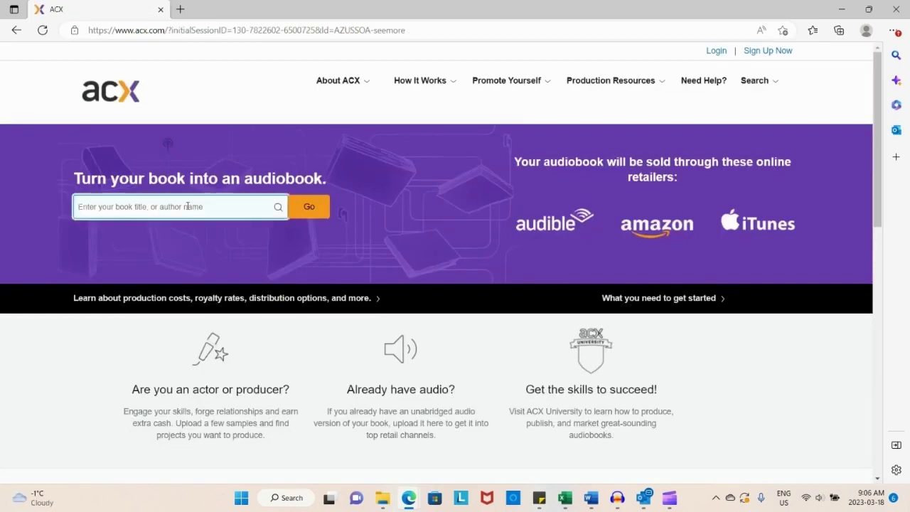
text(Josephine B)
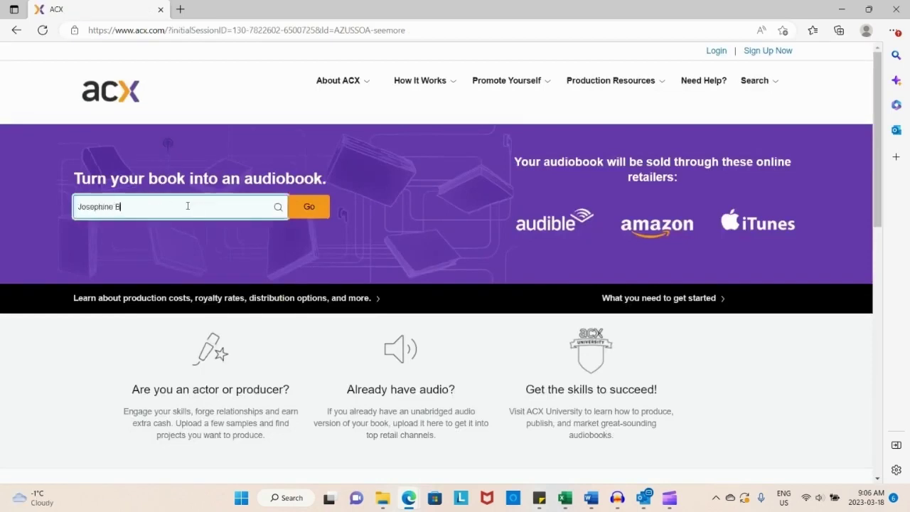
text(eintema)
key(Return)
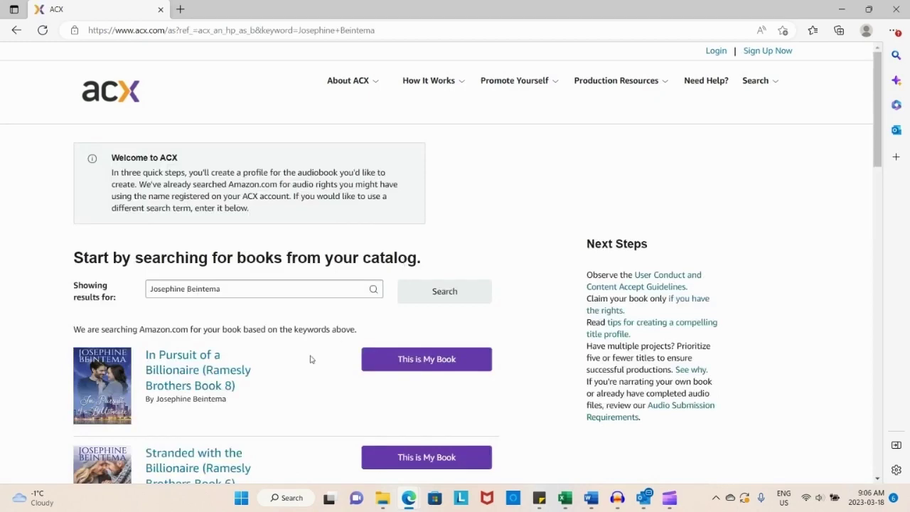
scroll(311, 360, down, 8)
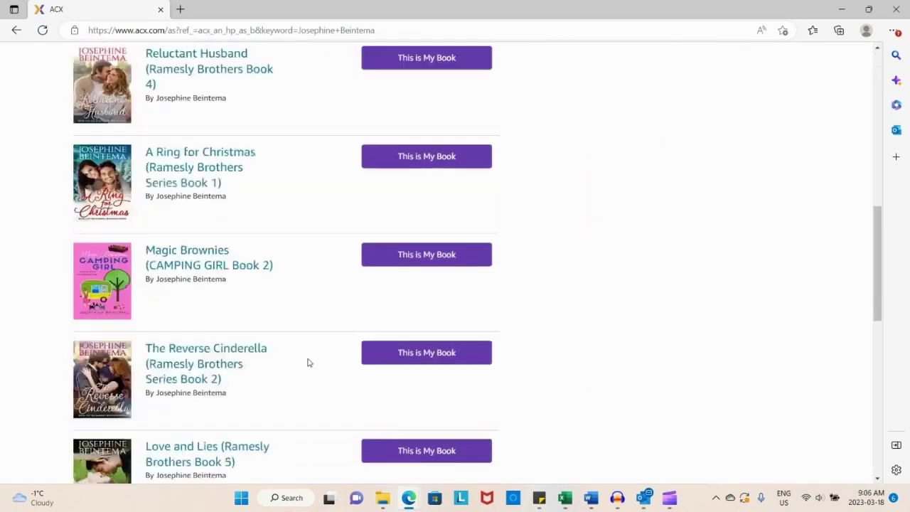
scroll(308, 362, down, 2)
scroll(306, 362, up, 1)
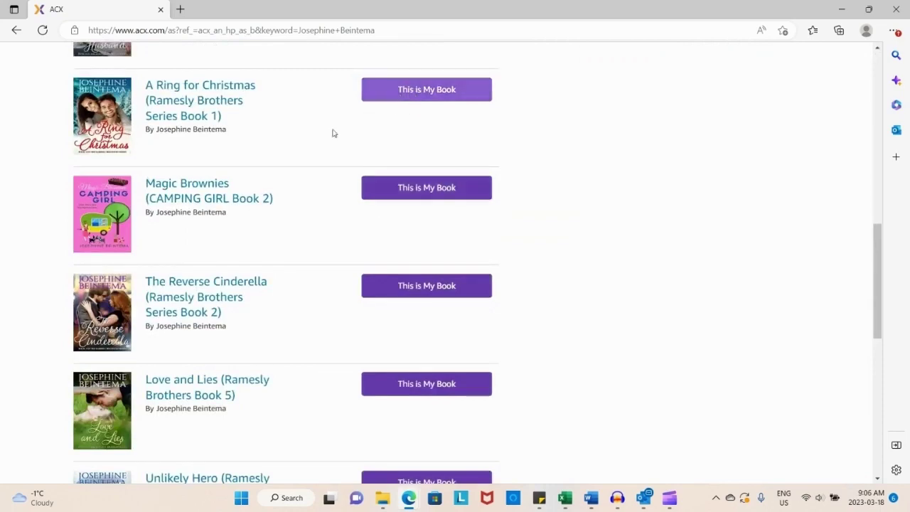
scroll(294, 179, down, 6)
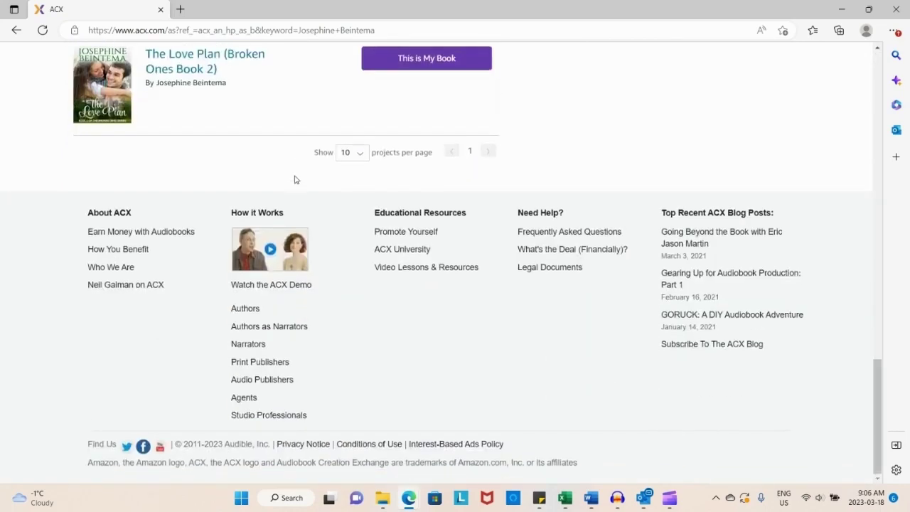
scroll(295, 176, up, 13)
scroll(297, 173, up, 4)
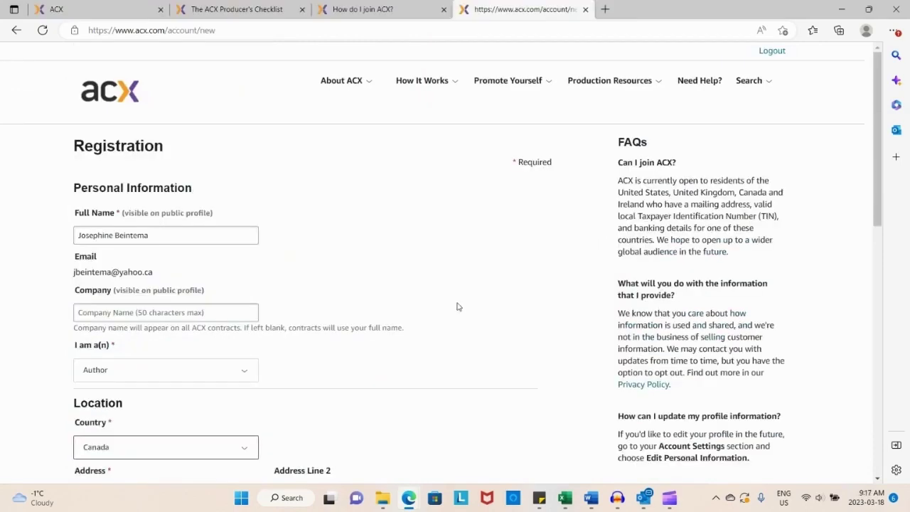
Tick the CA tax ID, Account Holder Agreement and English-language eligibility checkboxes
scroll(458, 307, down, 5)
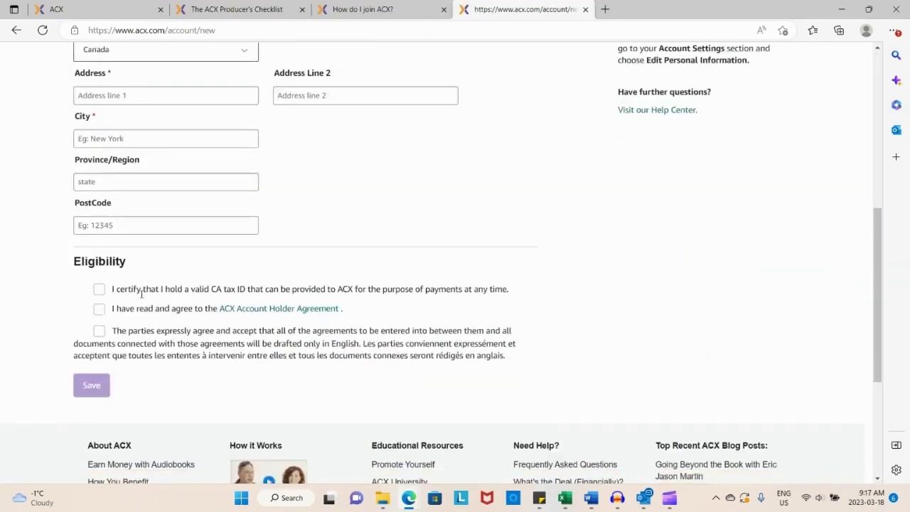
click(100, 290)
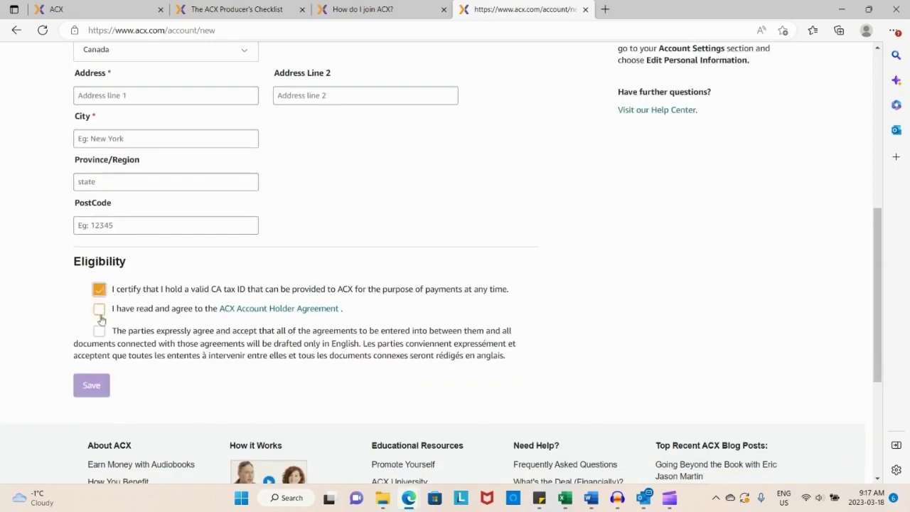
click(100, 309)
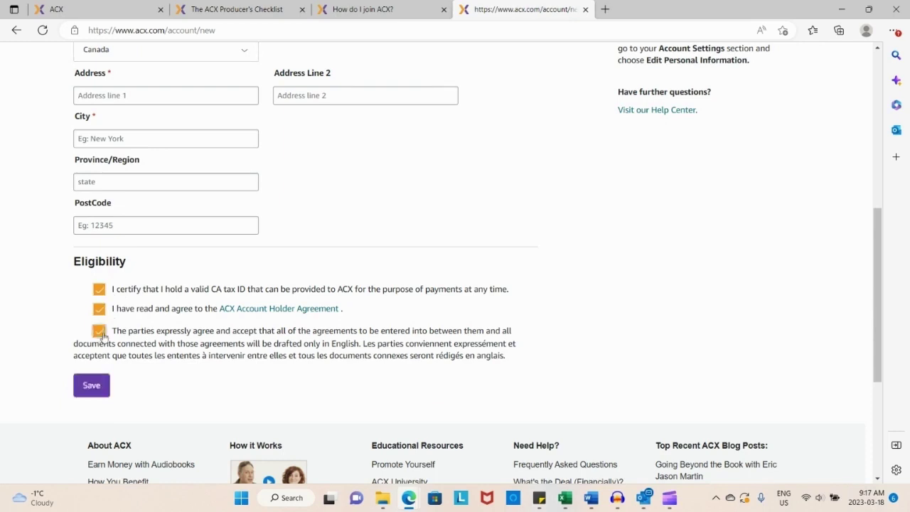
click(100, 332)
scroll(598, 315, up, 4)
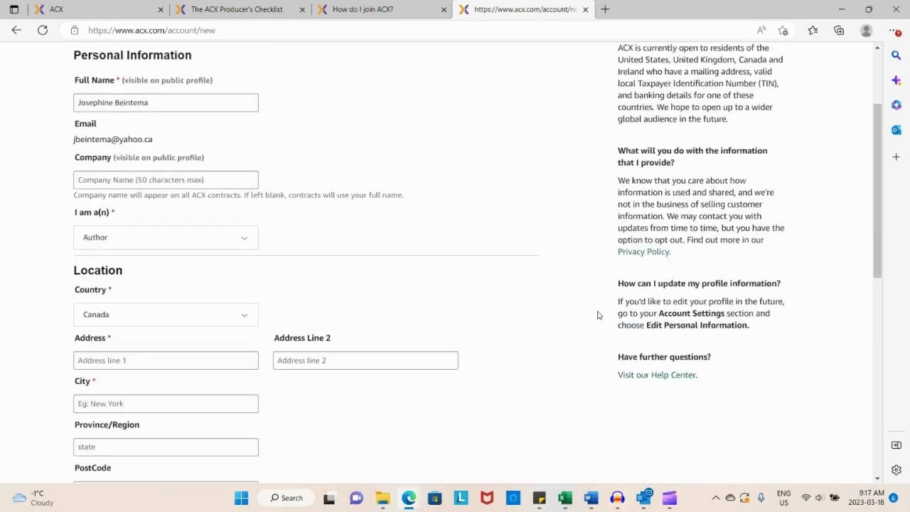
mouse_move(669, 507)
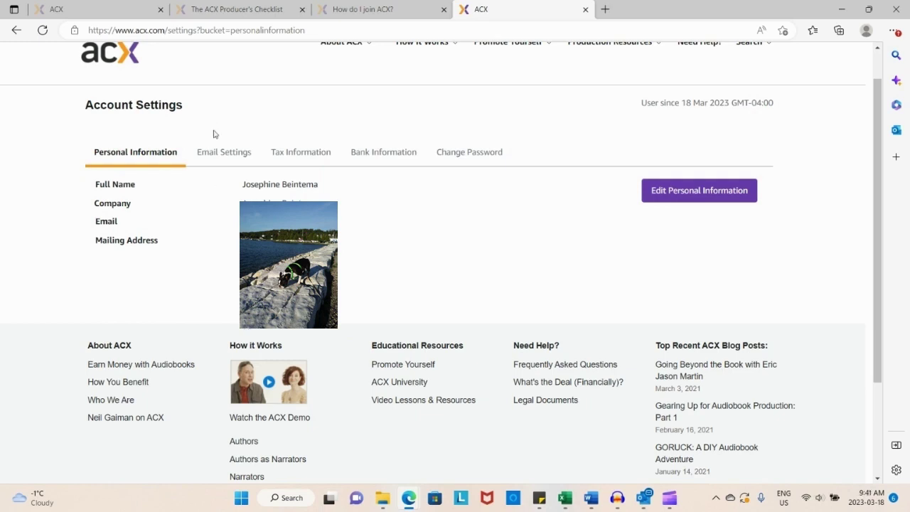
View the Email Settings, Tax Information, Bank Information and Change Password tabs in turn
click(220, 154)
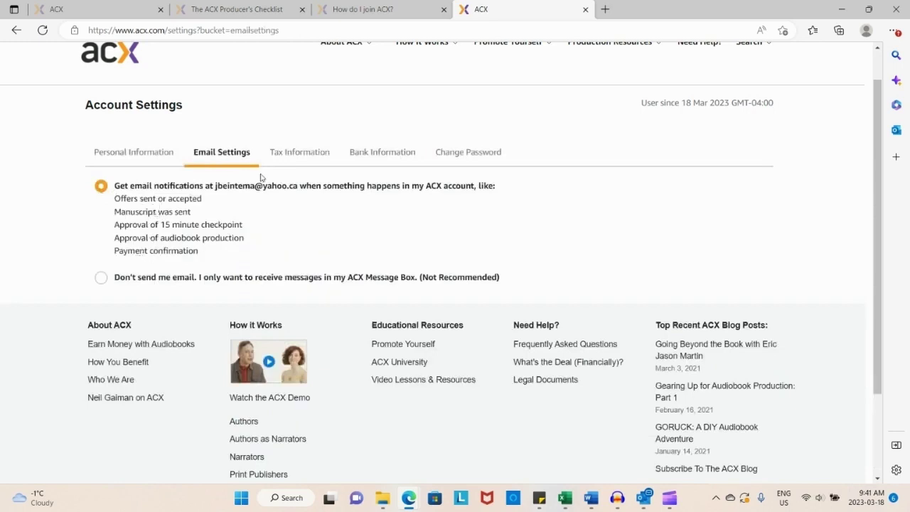
click(280, 163)
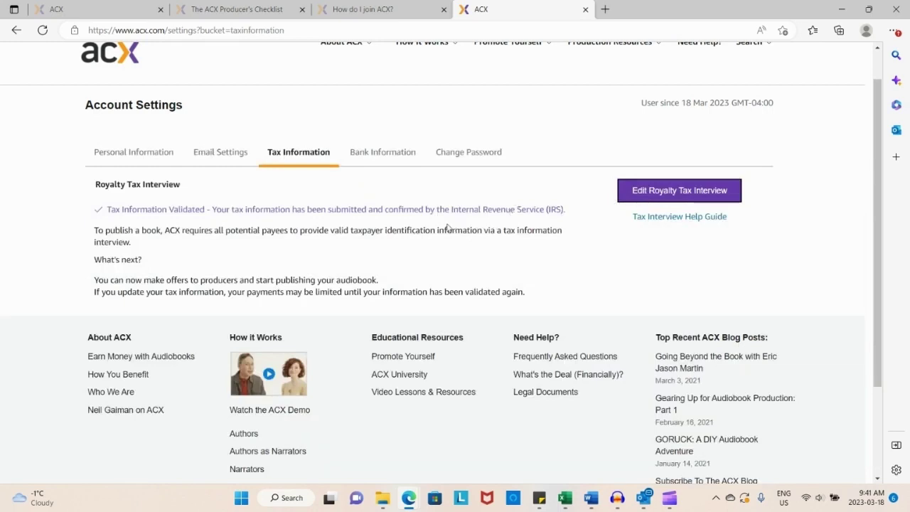
click(392, 157)
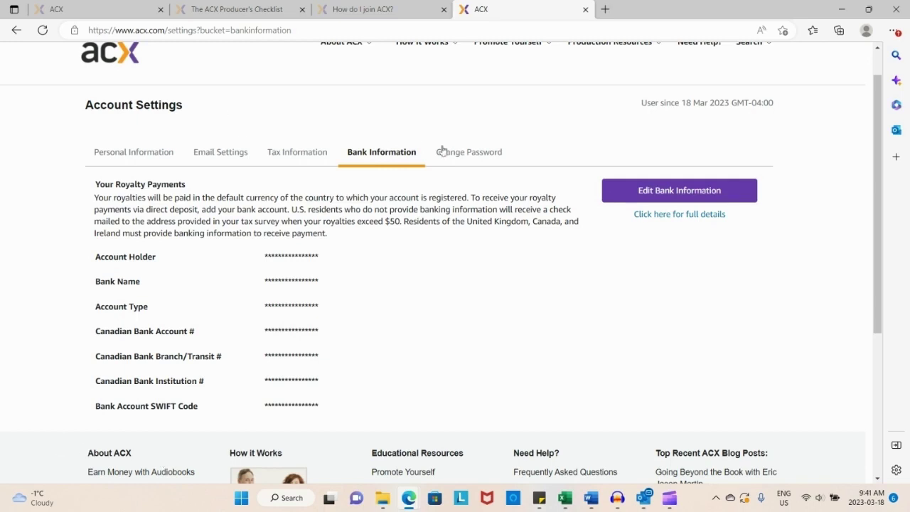
click(460, 154)
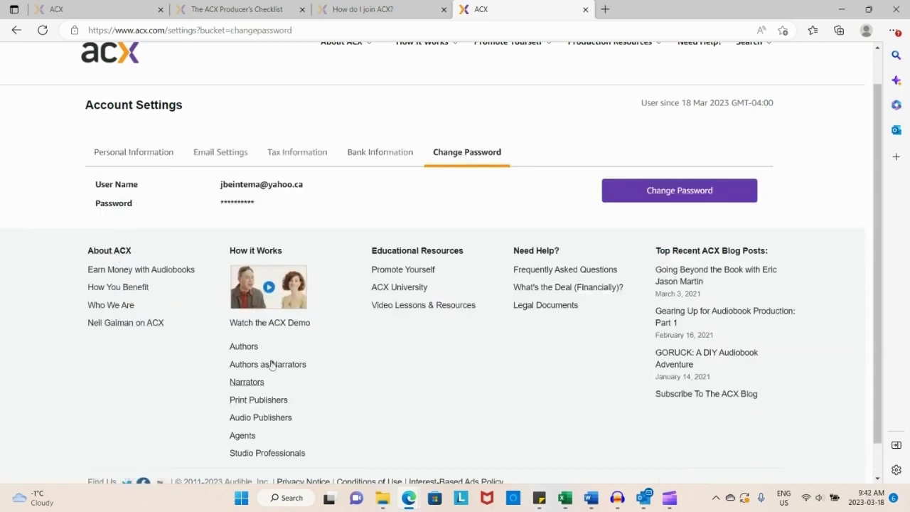
scroll(313, 432, down, 1)
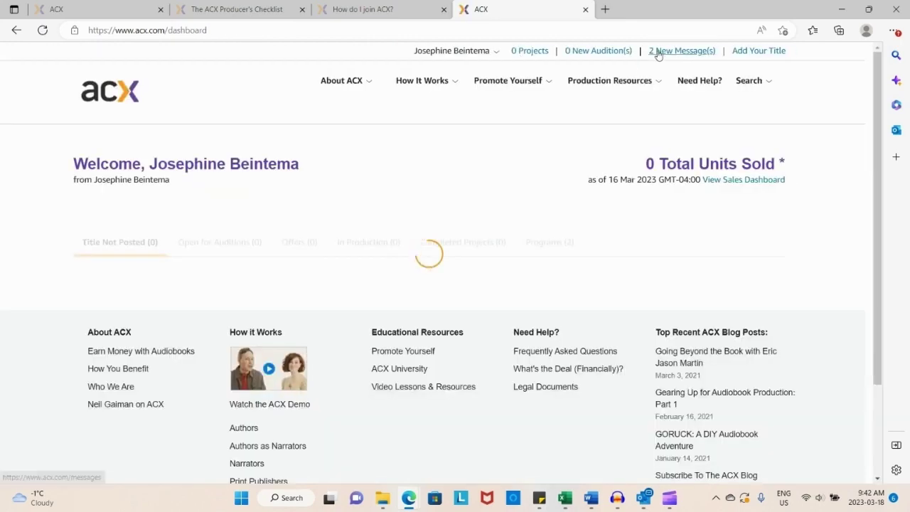
Read the two new messages, return to the 0 Projects dashboard, and start claiming another title
click(659, 52)
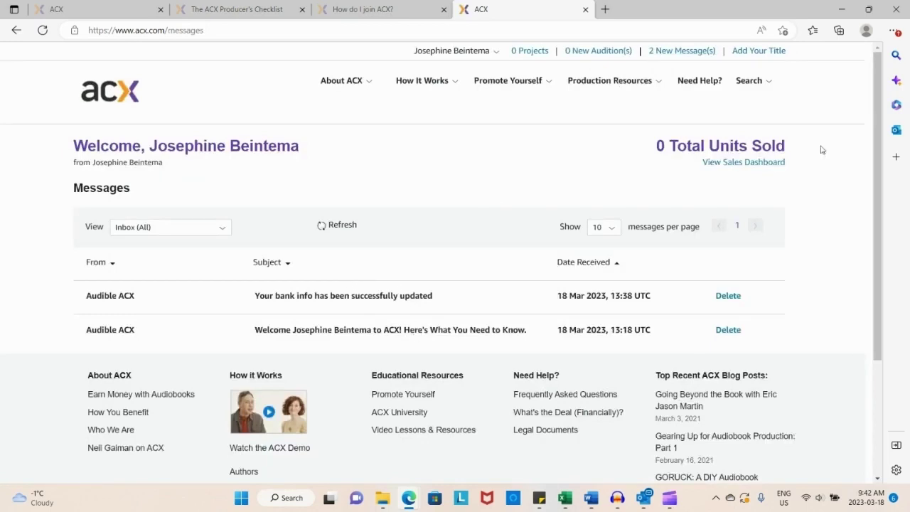
click(533, 51)
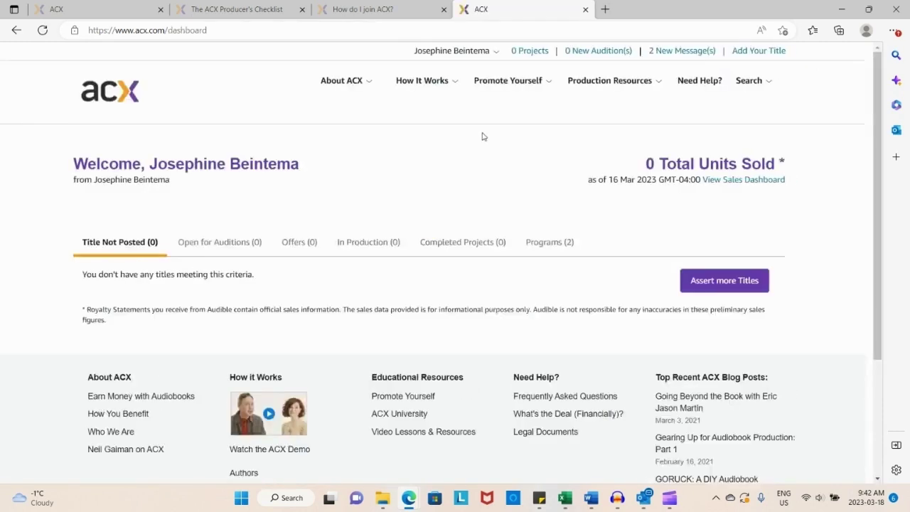
click(740, 281)
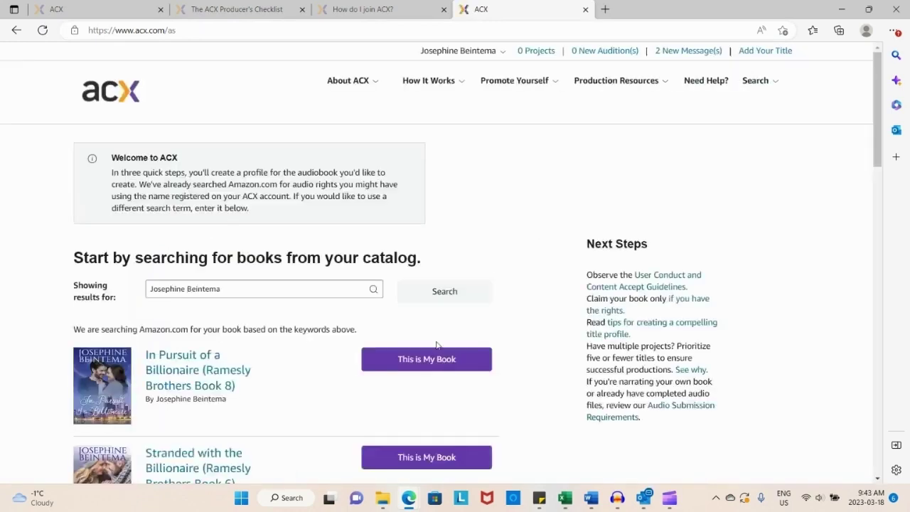
Claim A Ring for Christmas as my book, choosing to sell existing audio files
scroll(316, 373, down, 2)
scroll(314, 375, down, 5)
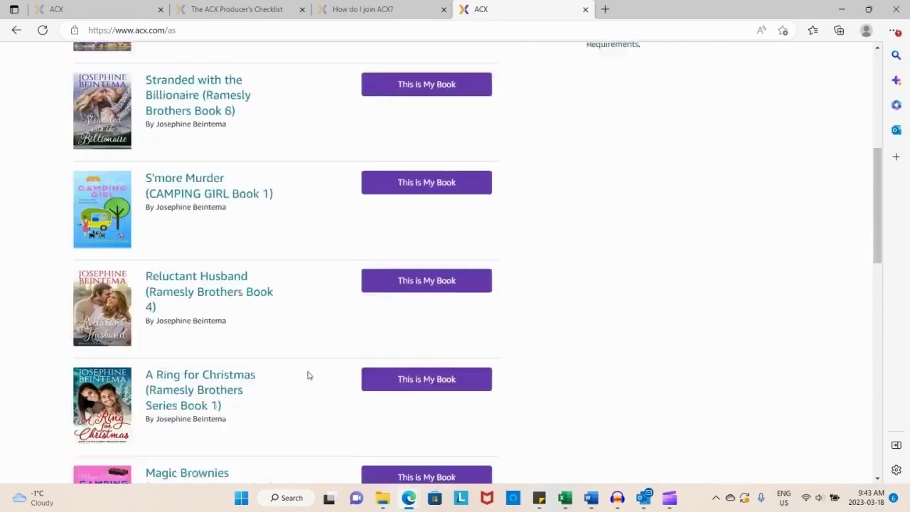
click(399, 224)
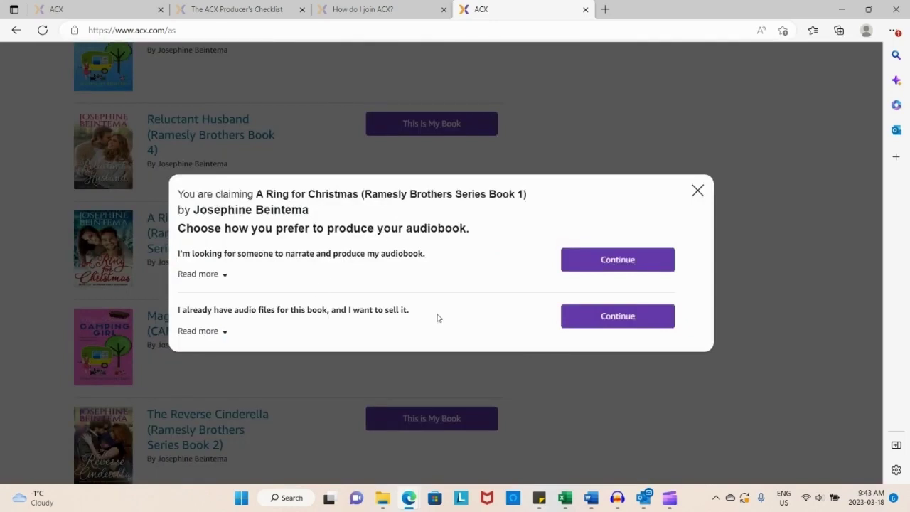
click(611, 320)
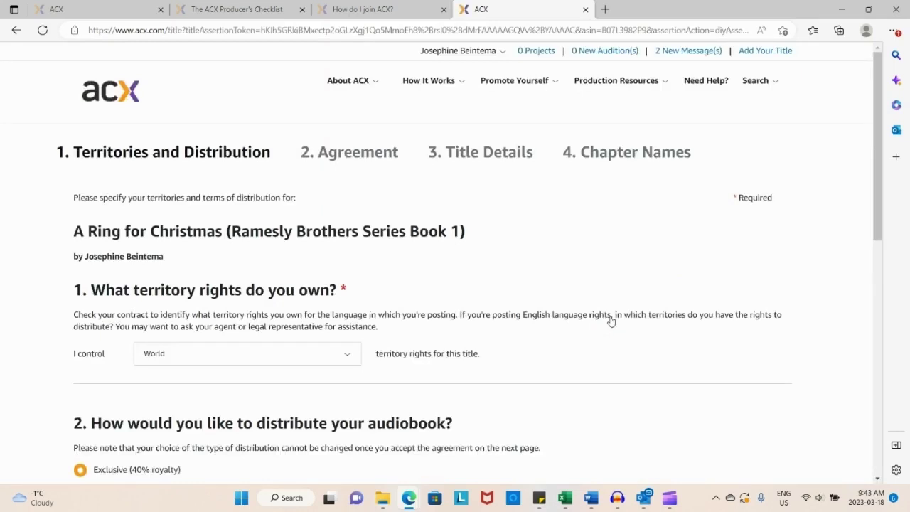
click(351, 356)
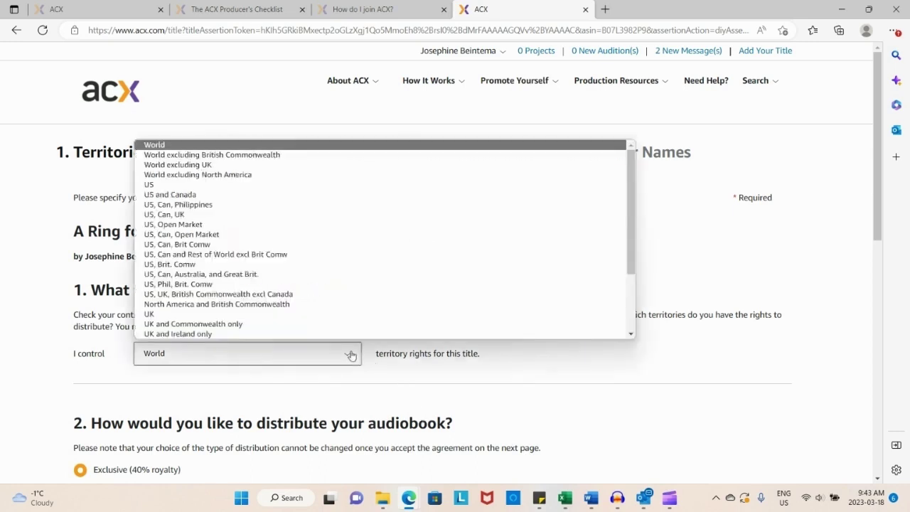
click(410, 384)
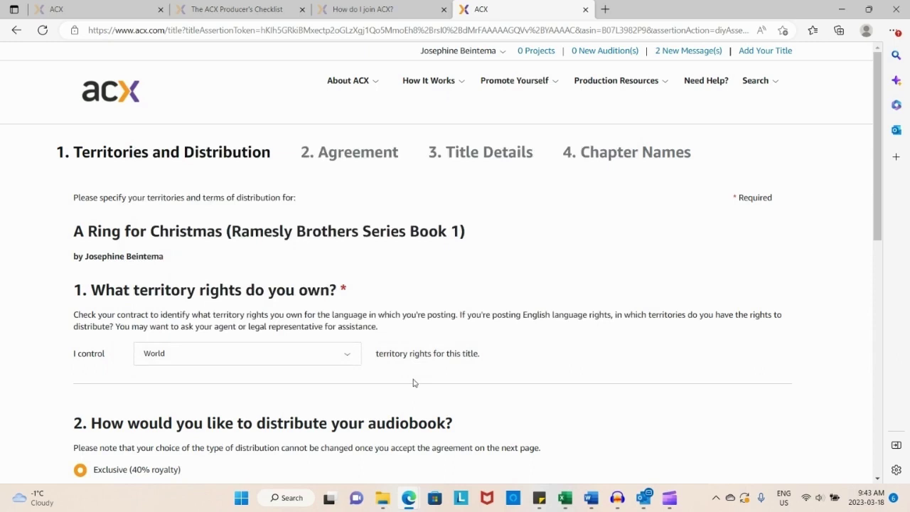
Keep World territory, Exclusive distribution and English language, and continue
scroll(442, 384, down, 4)
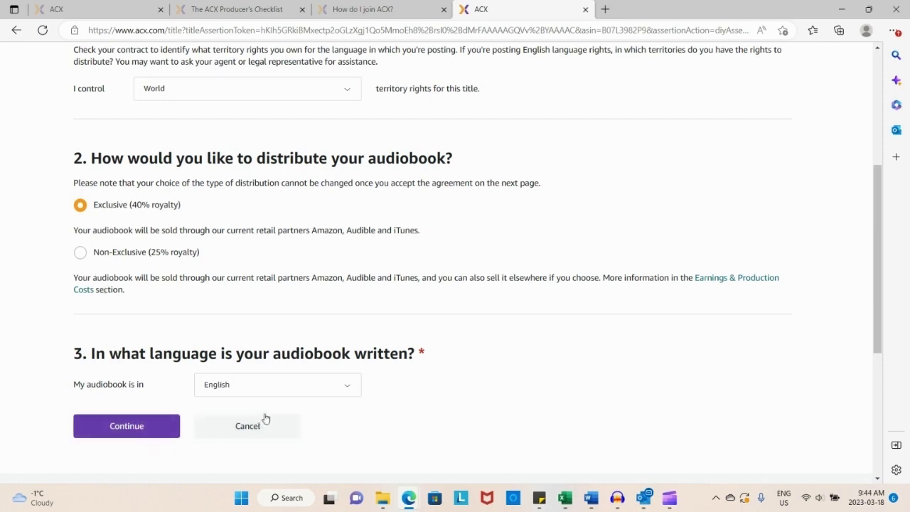
click(127, 431)
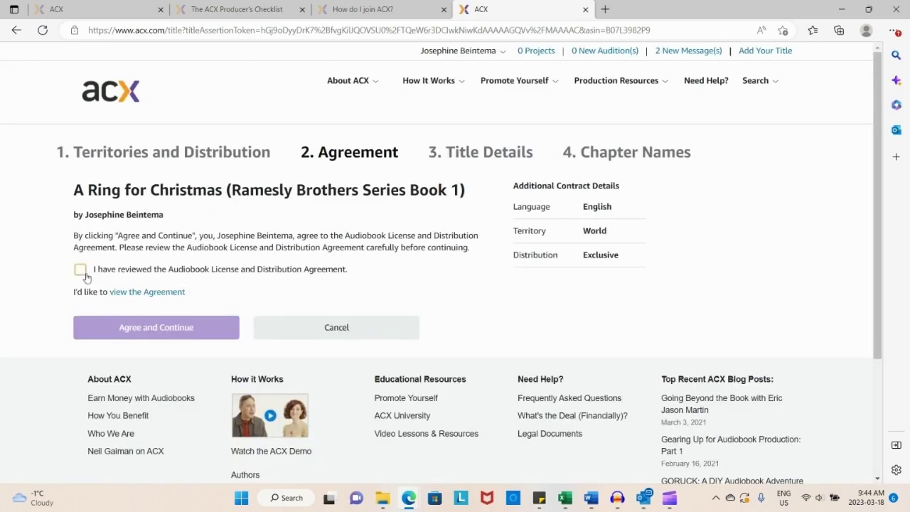
Confirm review of the Audiobook License and Distribution Agreement and agree to it
click(86, 276)
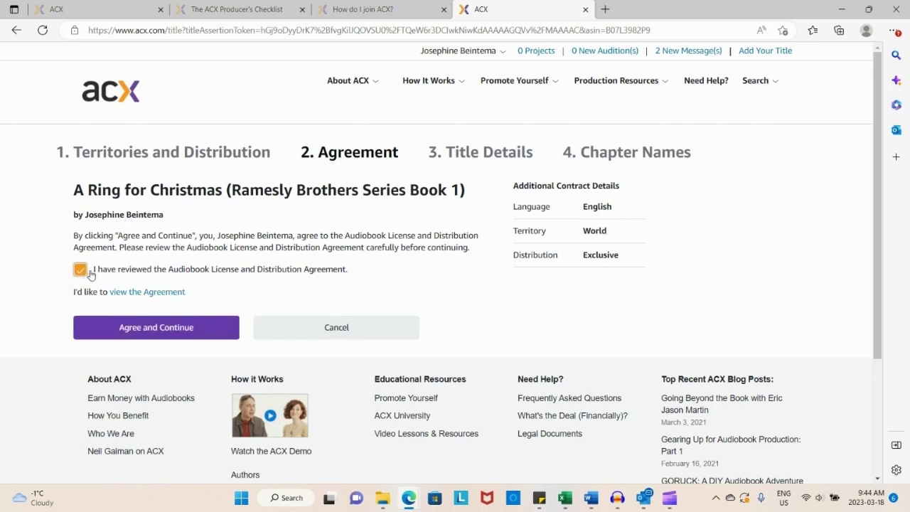
click(157, 327)
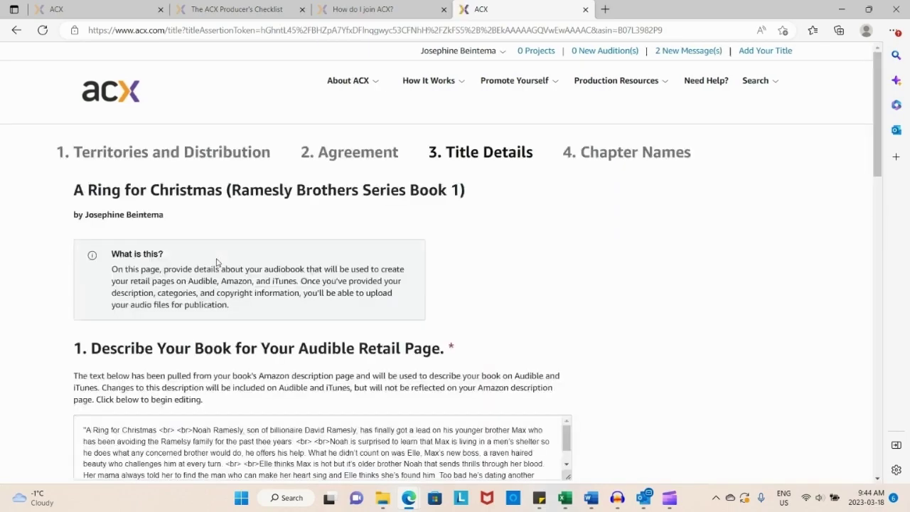
Delete the opening quote and <br> tags before Noah, putting the title on its own line
scroll(285, 311, down, 4)
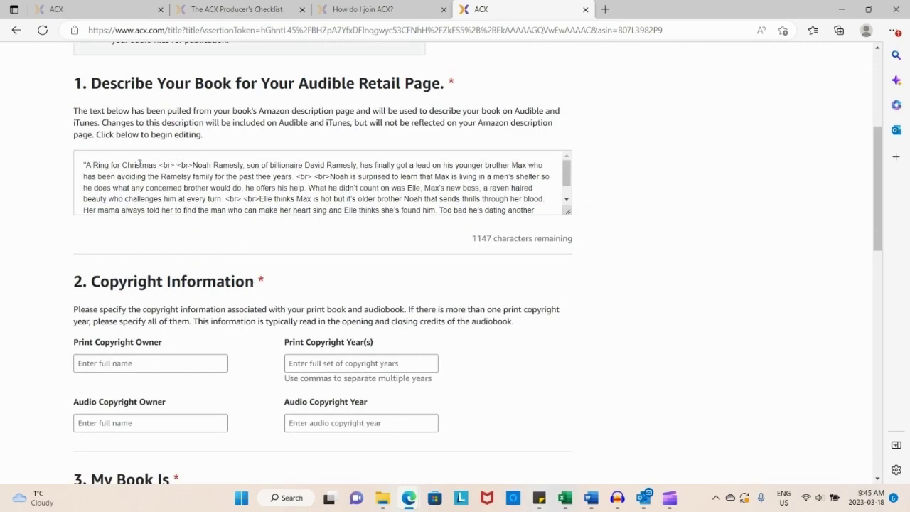
click(88, 168)
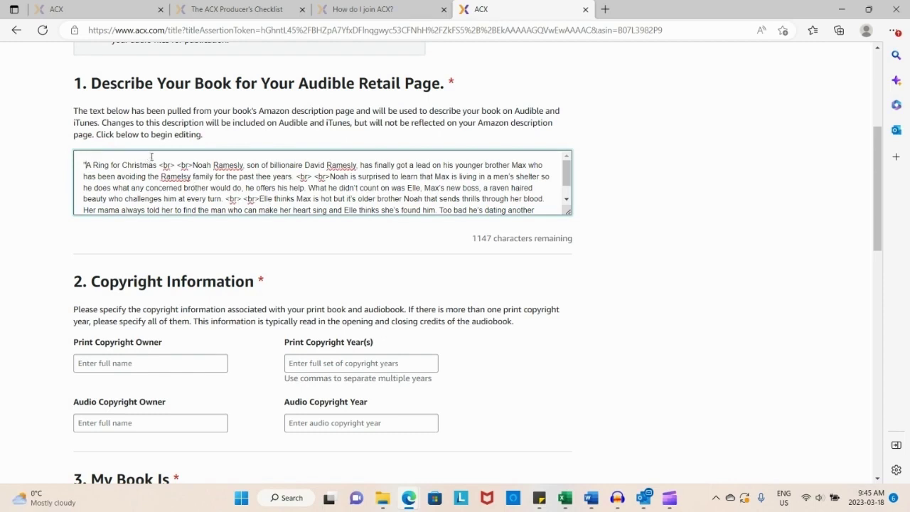
key(BackSpace)
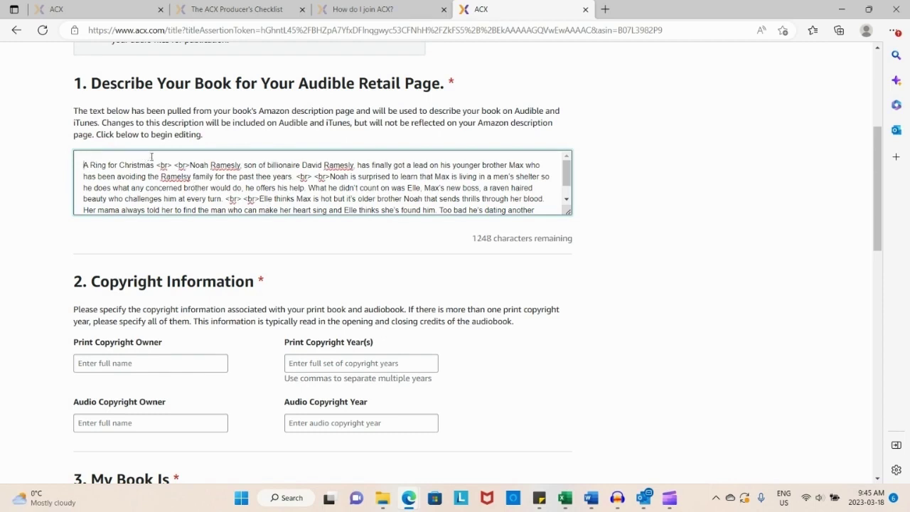
click(190, 165)
key(BackSpace)
key(BackSpace)
key(BackSpace)
key(BackSpace)
key(BackSpace)
key(BackSpace)
key(BackSpace)
key(BackSpace)
key(BackSpace)
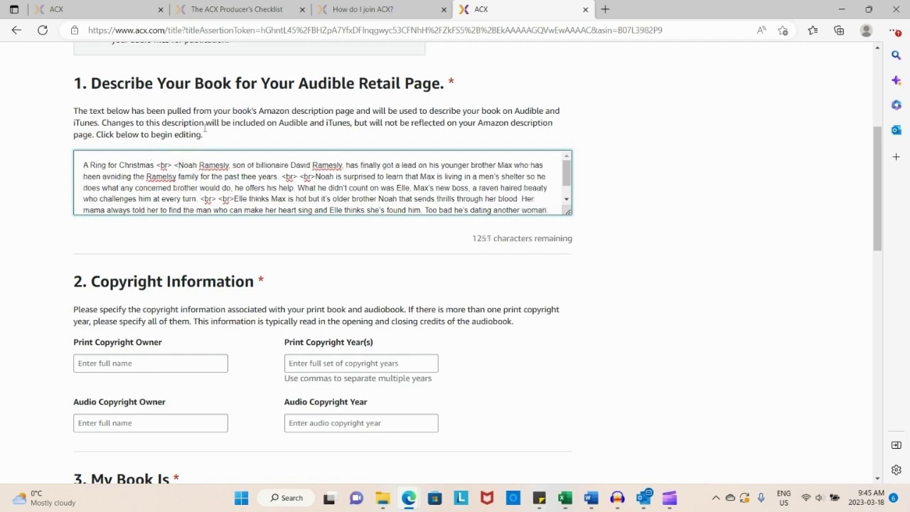
key(BackSpace)
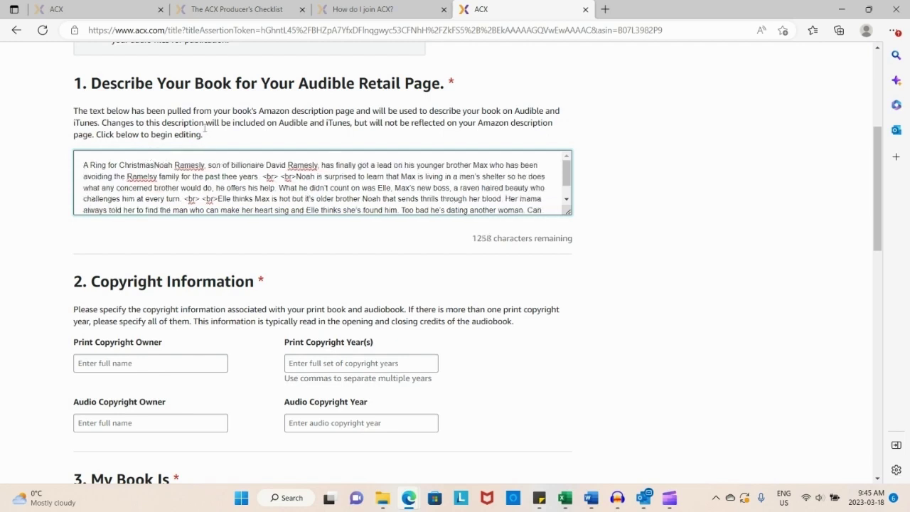
key(Return)
key(Return)
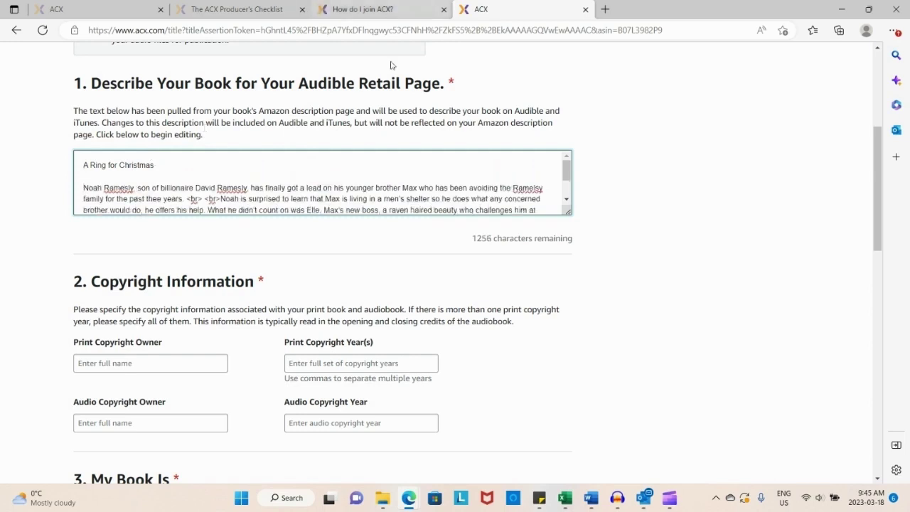
Remove the remaining <br> tags and trailing quote, adding a blank line before the Elle paragraph
click(219, 199)
key(BackSpace)
key(BackSpace)
key(BackSpace)
key(BackSpace)
key(BackSpace)
key(BackSpace)
key(BackSpace)
key(BackSpace)
key(BackSpace)
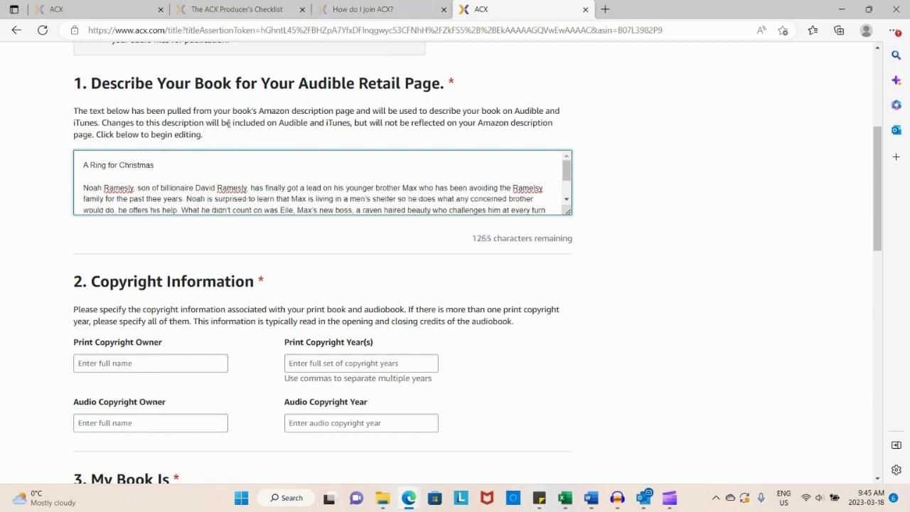
scroll(198, 171, down, 1)
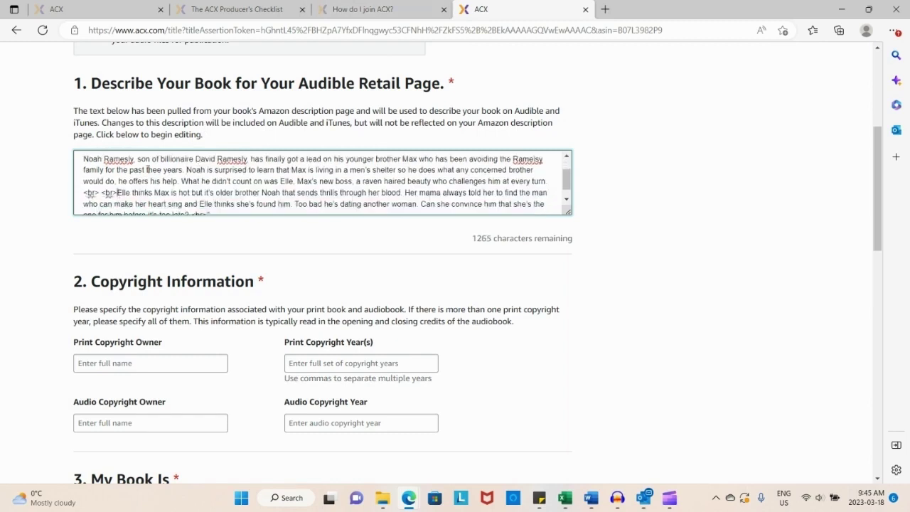
key(BackSpace)
key(BackSpace)
key(BackSpace)
key(BackSpace)
key(BackSpace)
key(BackSpace)
key(BackSpace)
key(BackSpace)
key(BackSpace)
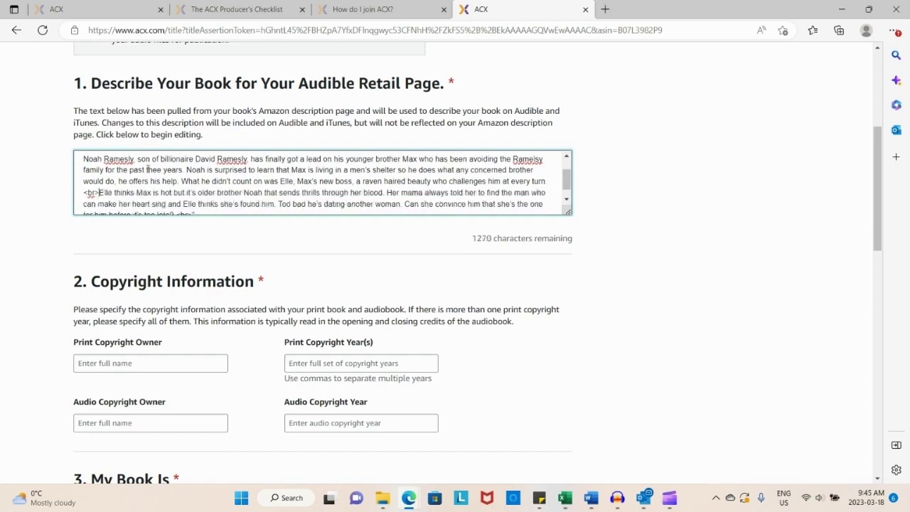
key(Return)
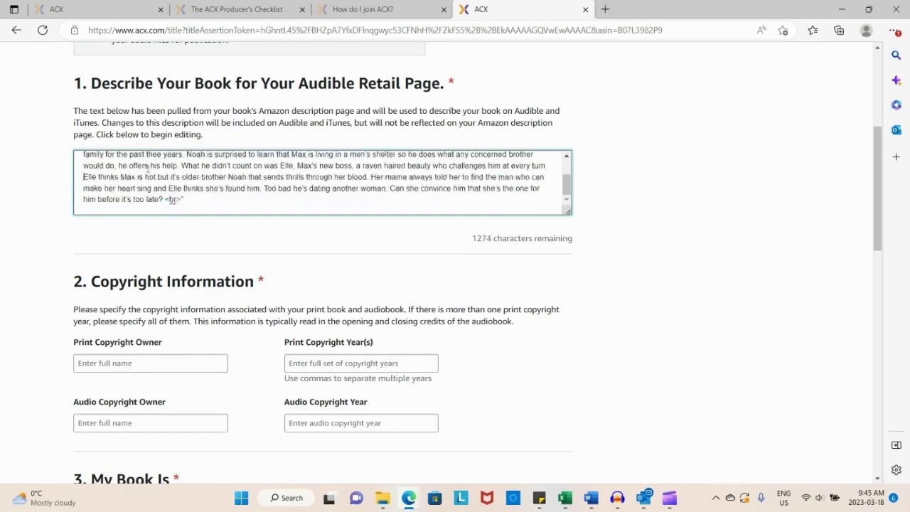
key(Return)
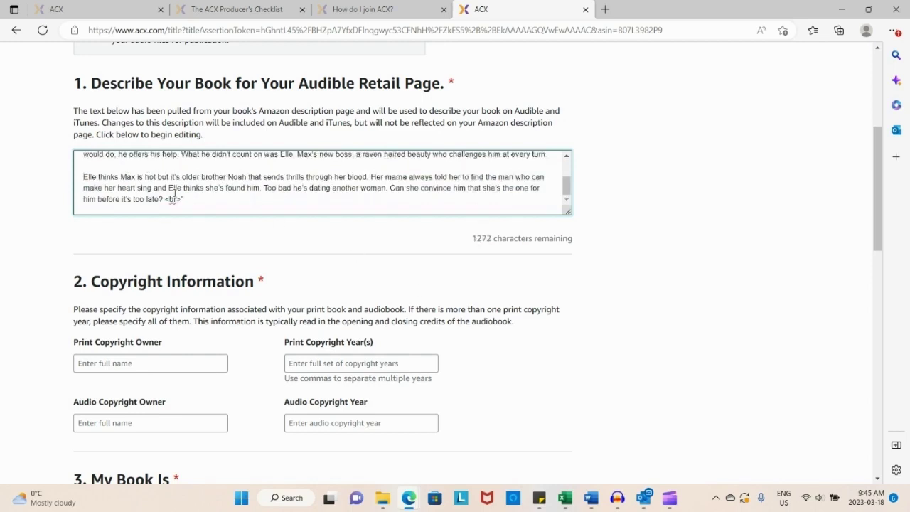
click(185, 199)
key(BackSpace)
key(BackSpace)
key(BackSpace)
key(BackSpace)
key(BackSpace)
key(BackSpace)
Fill the print and audio copyright owner fields with the author's name
click(109, 362)
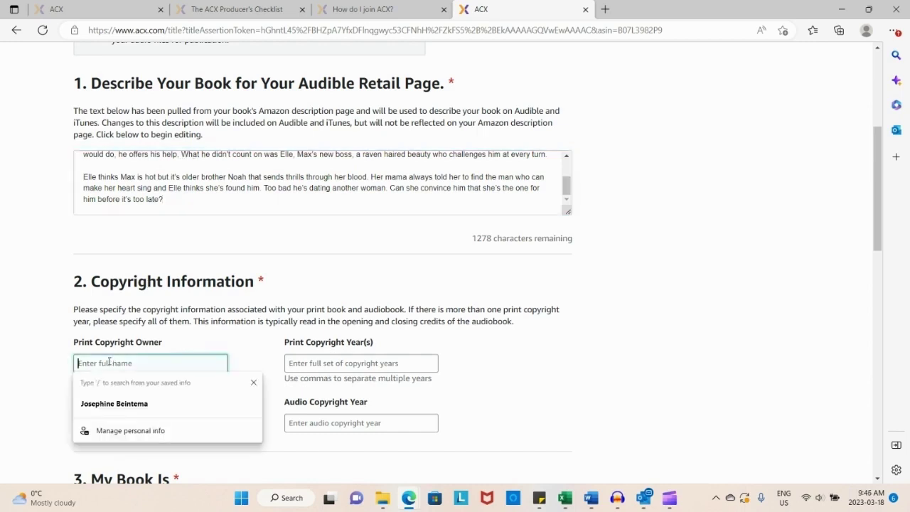
click(118, 409)
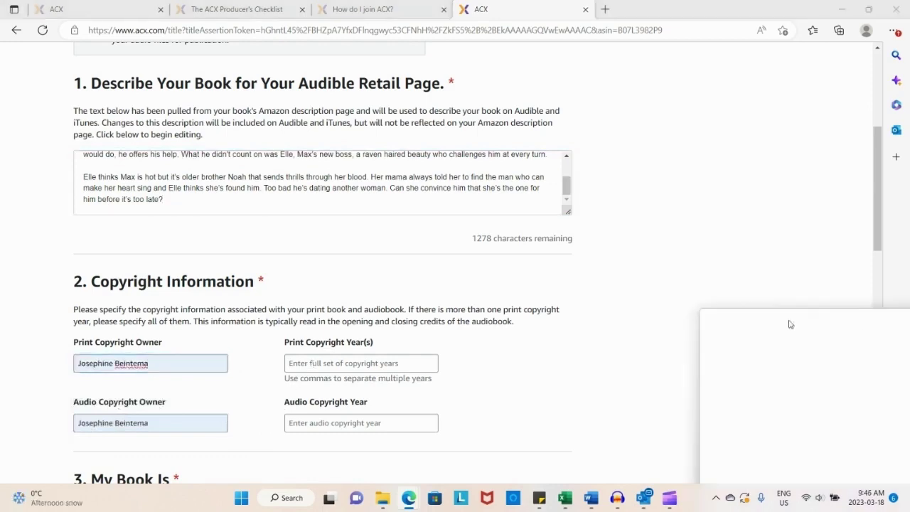
drag(791, 404, 326, 3)
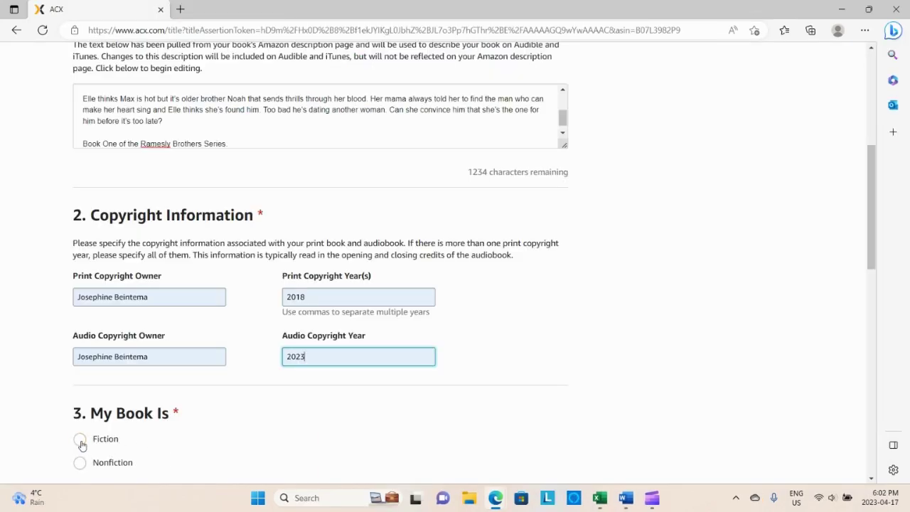
Mark the book as Fiction in the Romance category, with the author as narrator and publisher
click(84, 442)
scroll(166, 441, down, 3)
scroll(180, 410, down, 2)
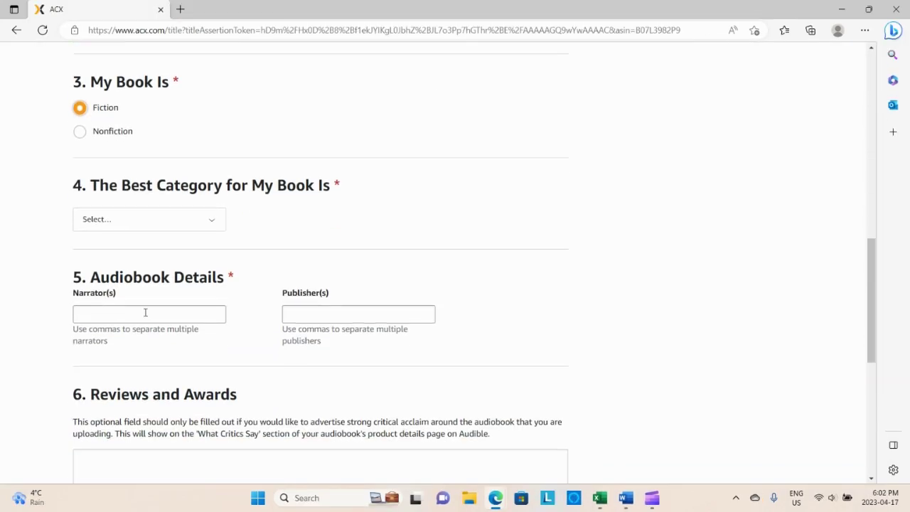
click(182, 219)
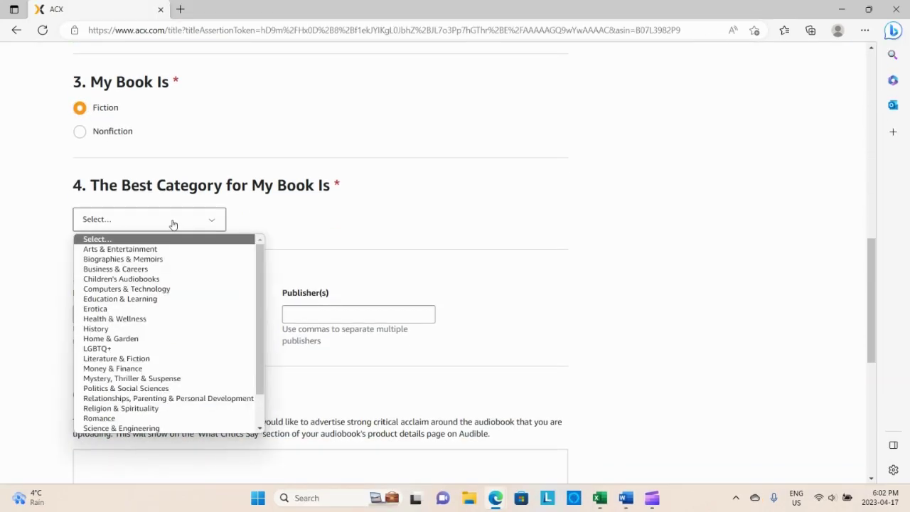
click(164, 419)
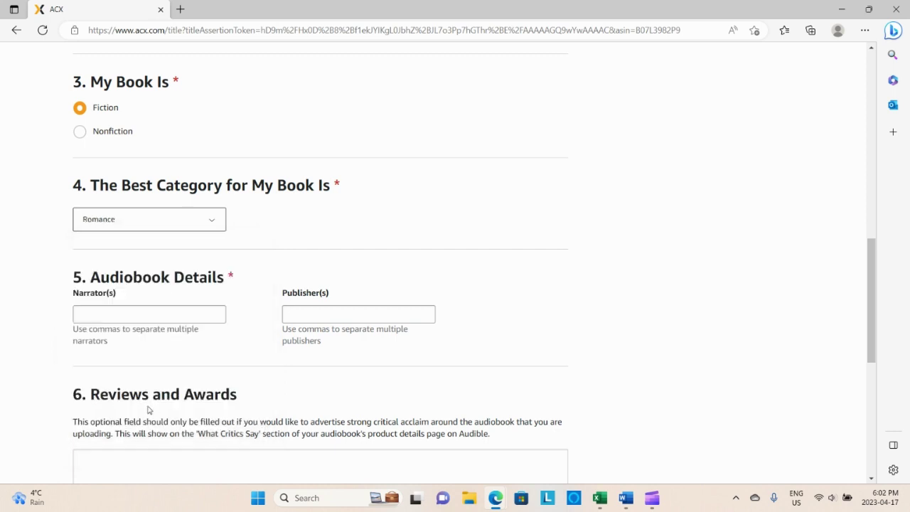
click(112, 314)
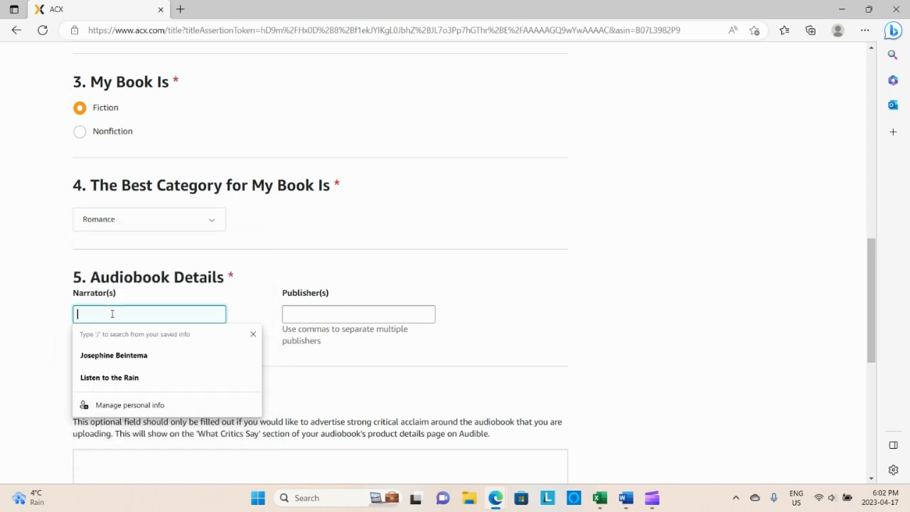
click(119, 355)
scroll(212, 352, down, 3)
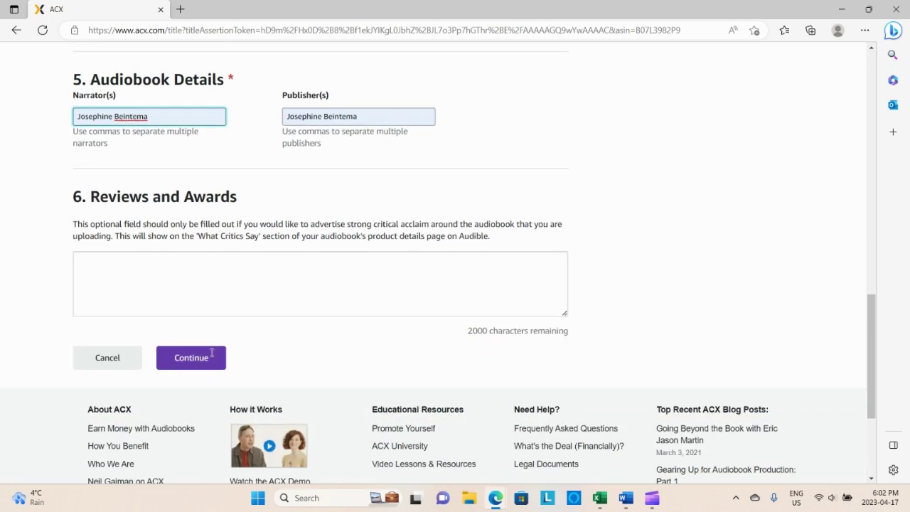
click(211, 354)
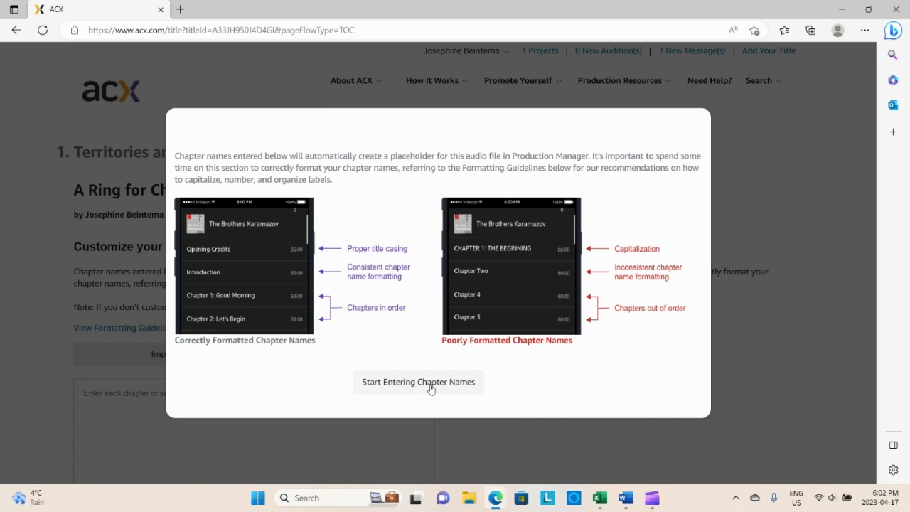
Import the Kindle table of contents and delete the Copyright and TITLE PAGE lines
click(430, 389)
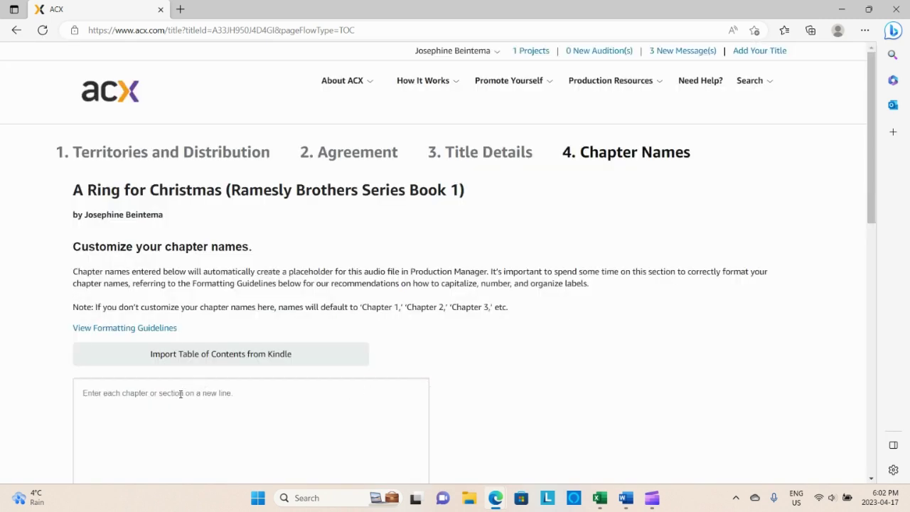
click(203, 361)
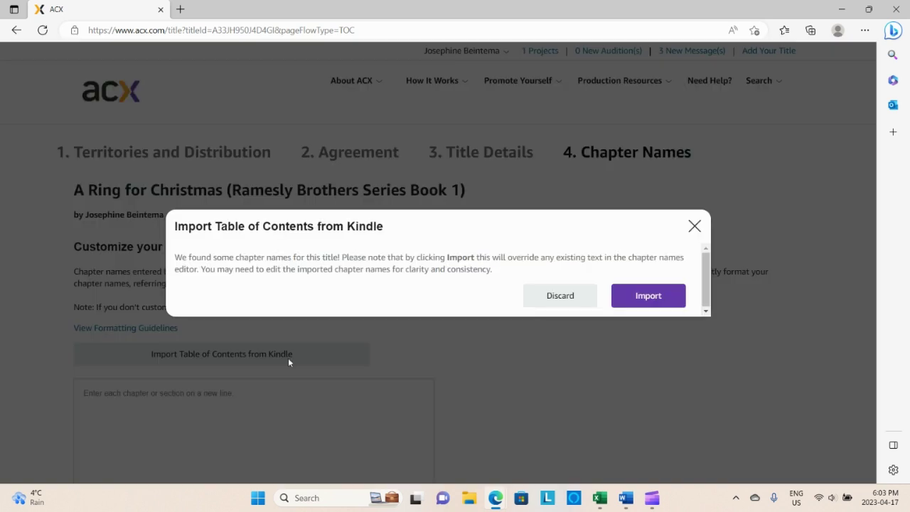
click(644, 296)
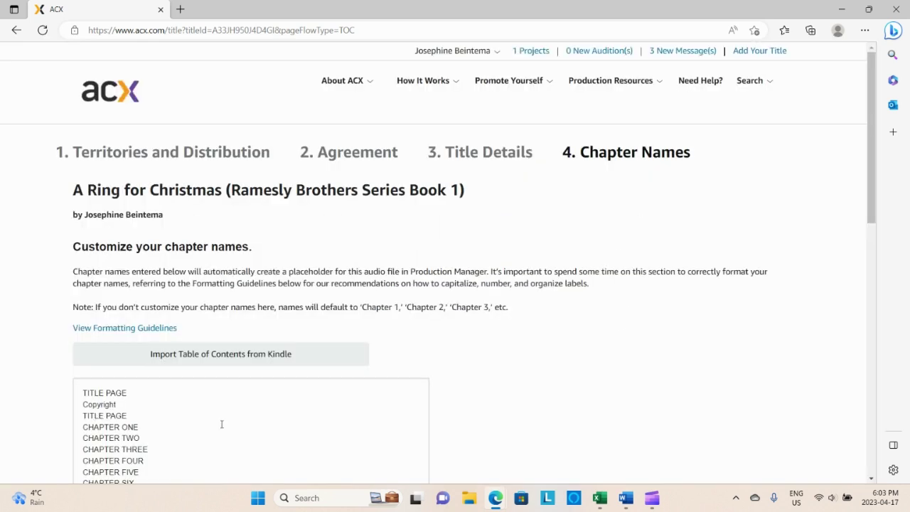
double_click(129, 404)
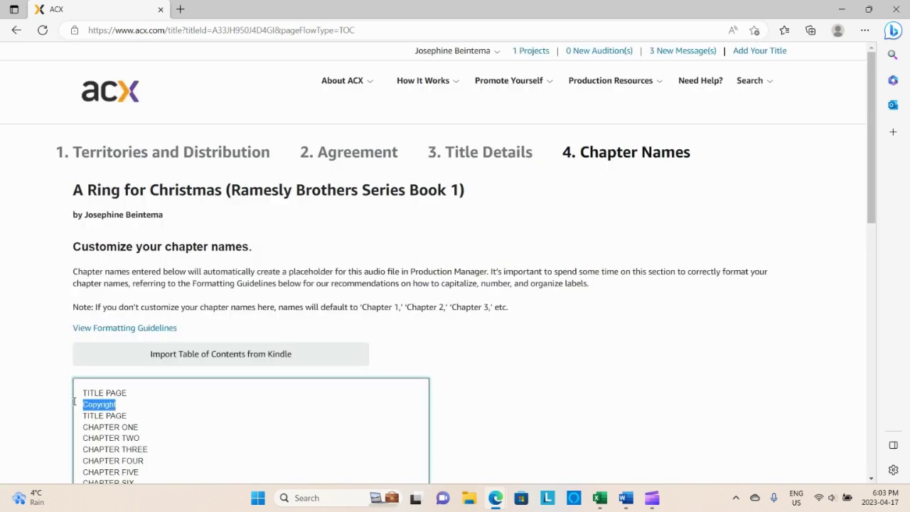
key(BackSpace)
drag(131, 415, 73, 387)
key(BackSpace)
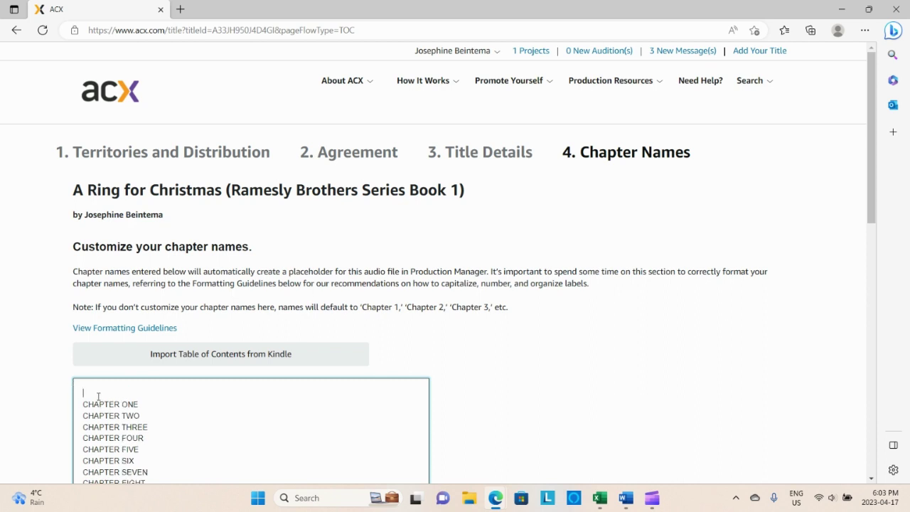
Retype the chapter names in title case, Chapter One through Epilogue, and save them
scroll(99, 389, down, 3)
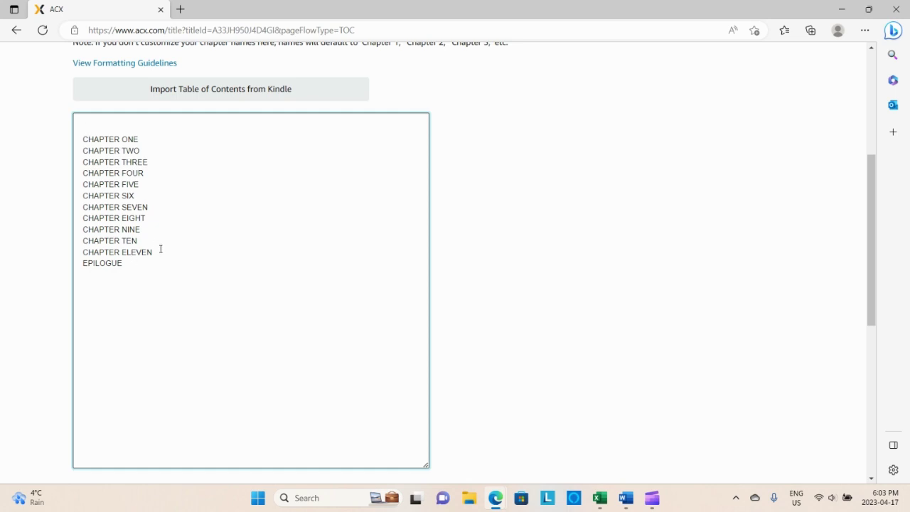
text(Chapter)
drag(112, 127, 77, 126)
key(ctrl+x)
key(Return)
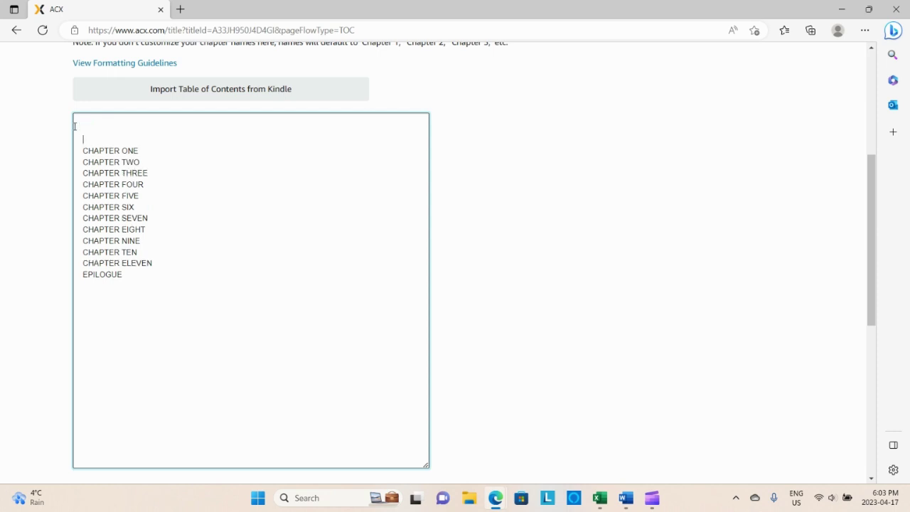
key(ctrl+v)
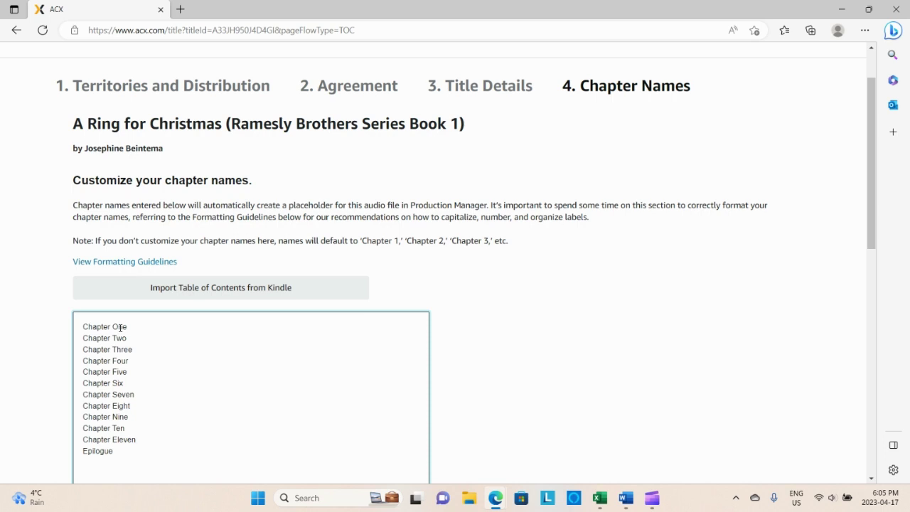
scroll(114, 370, up, 1)
scroll(135, 419, down, 1)
scroll(170, 420, down, 5)
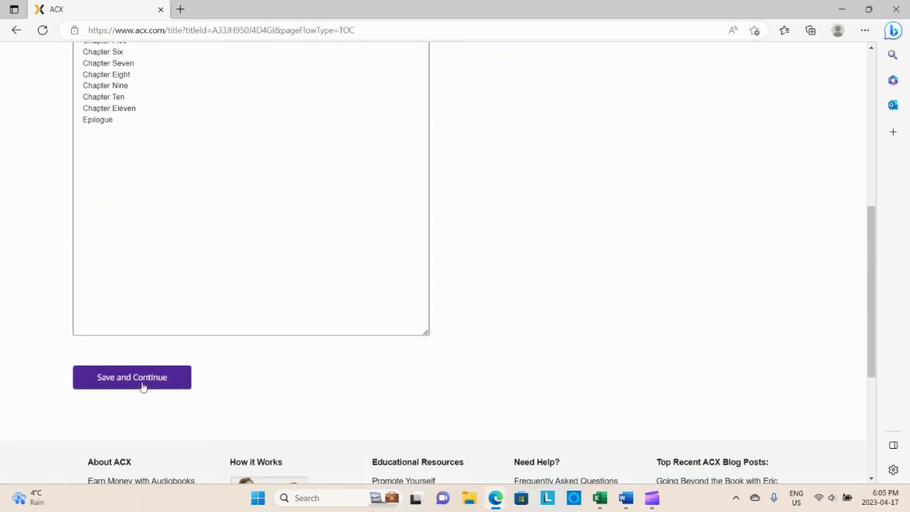
click(142, 380)
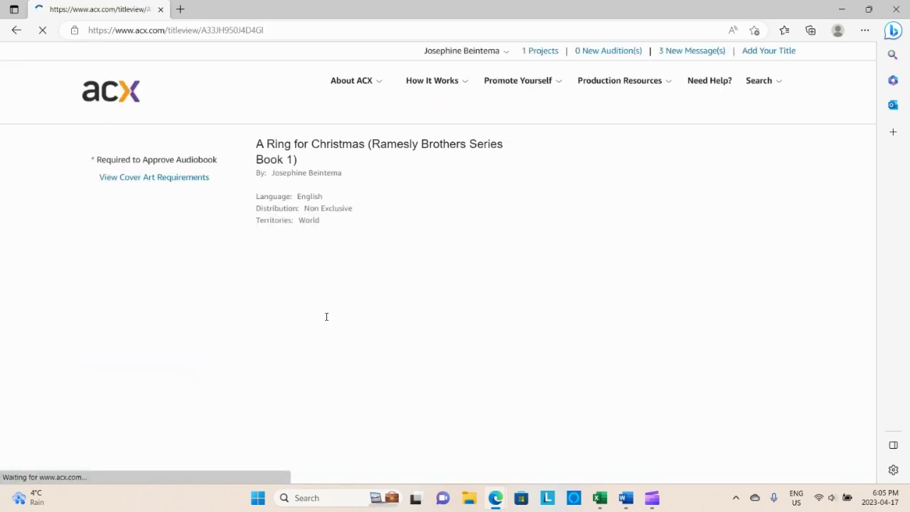
scroll(320, 313, down, 3)
scroll(299, 306, up, 1)
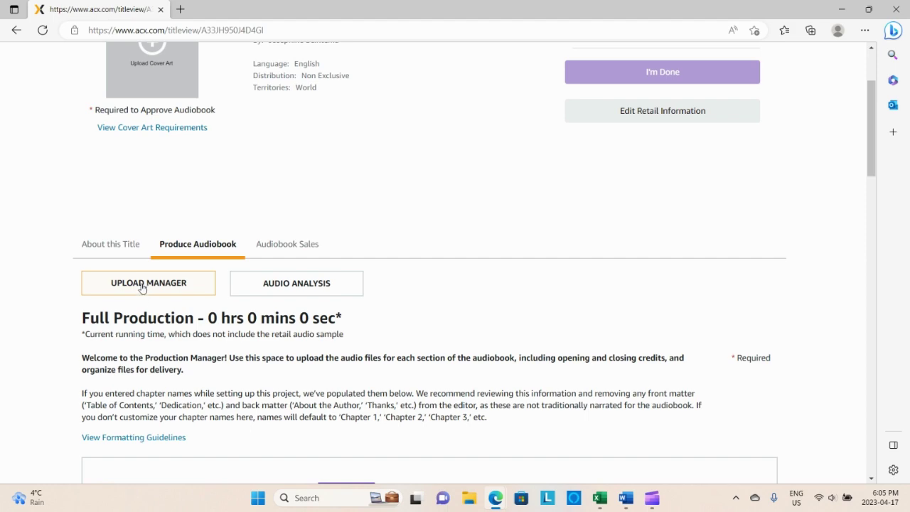
scroll(143, 291, down, 1)
scroll(147, 284, up, 3)
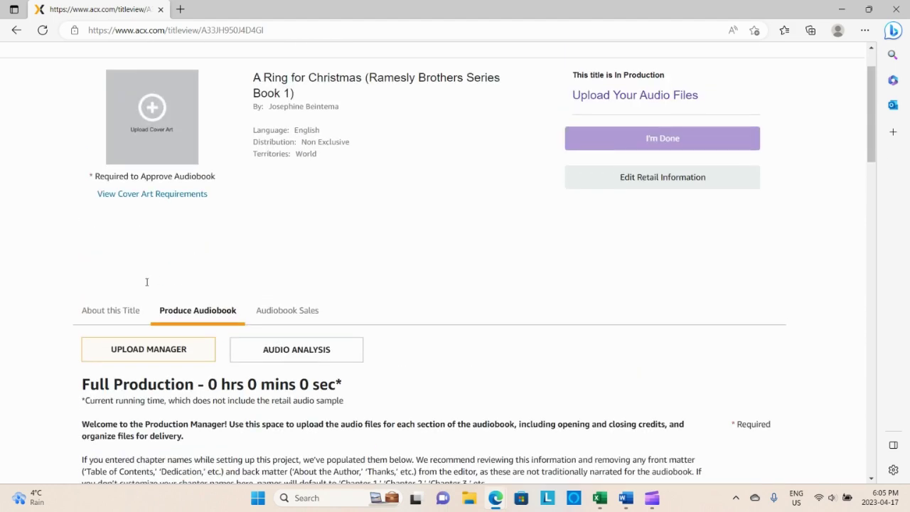
click(162, 202)
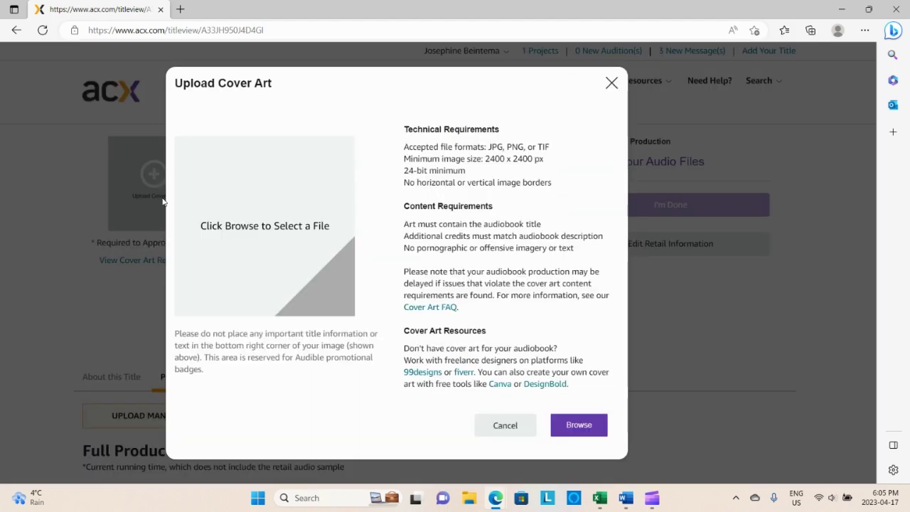
click(571, 434)
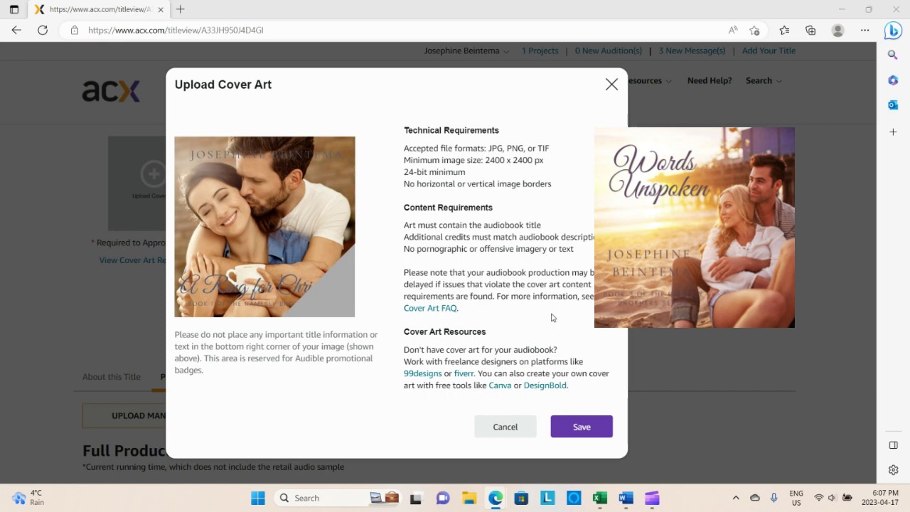
Reopen the cover art window and save the A Ring for Christmas image as the cover
click(505, 429)
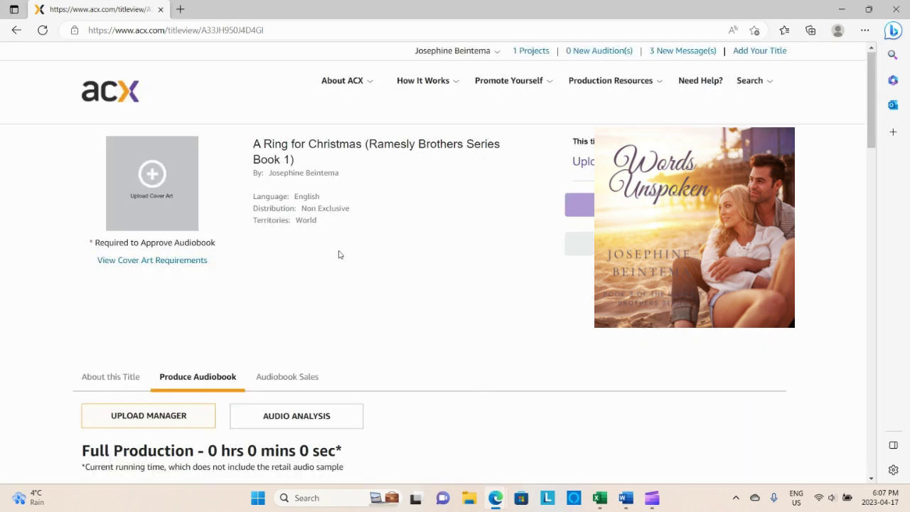
click(166, 201)
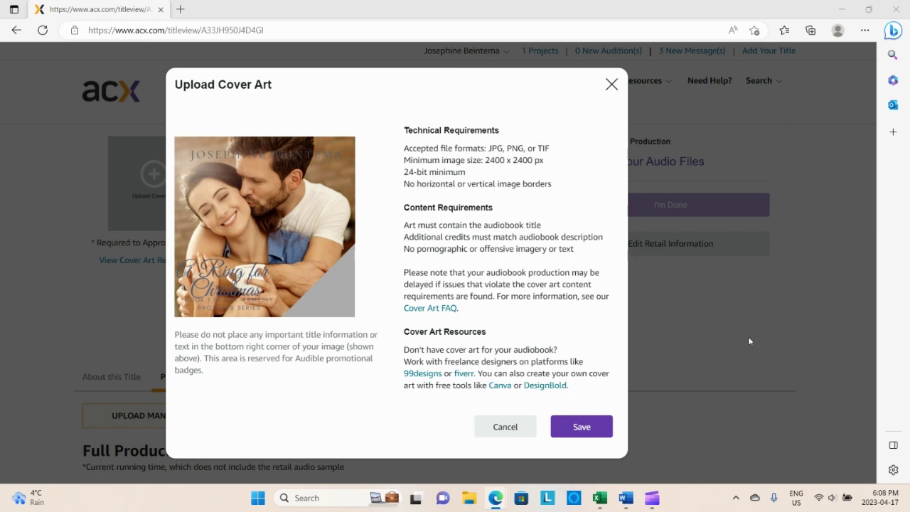
click(596, 429)
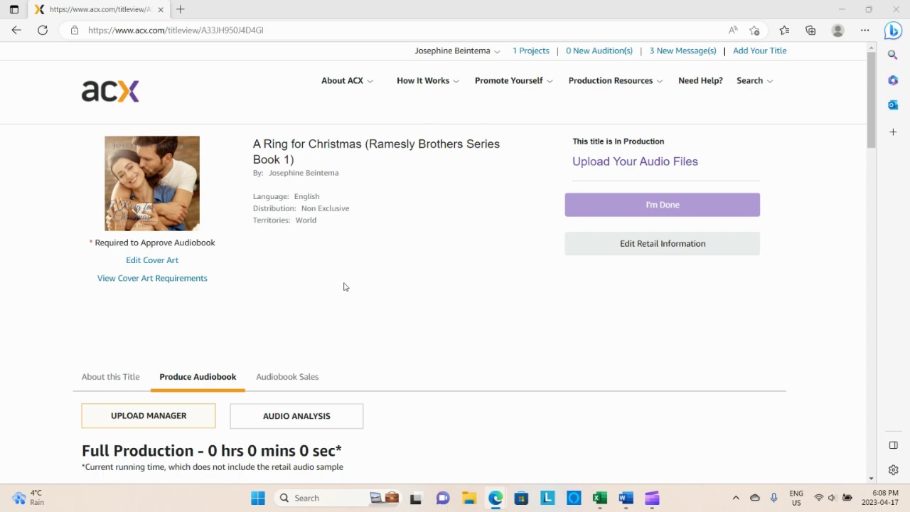
Upload Chapter 1 a from the Ring For Christmas folder as Chapter One
scroll(348, 278, down, 5)
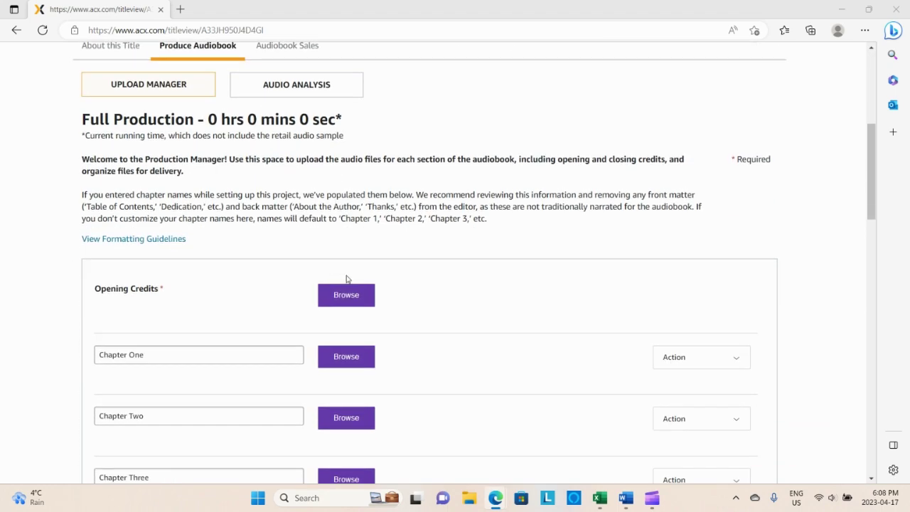
click(355, 361)
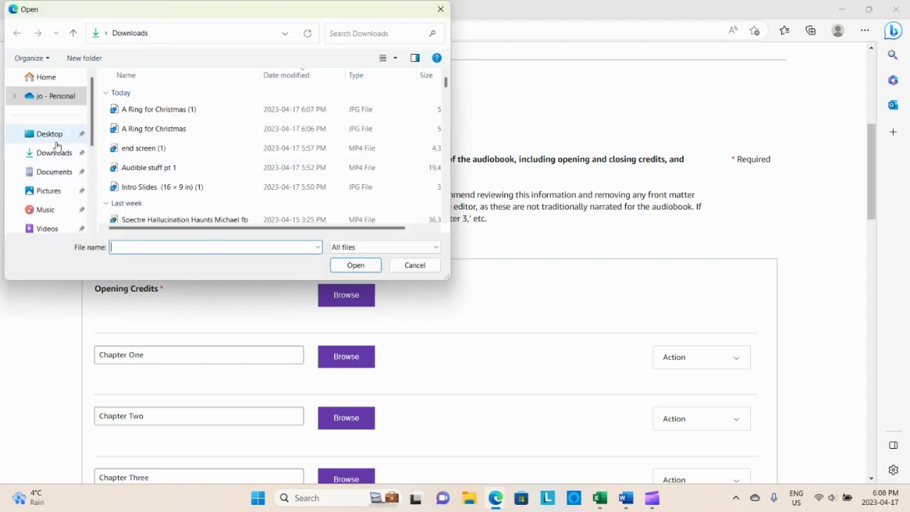
scroll(59, 148, down, 1)
scroll(45, 175, down, 3)
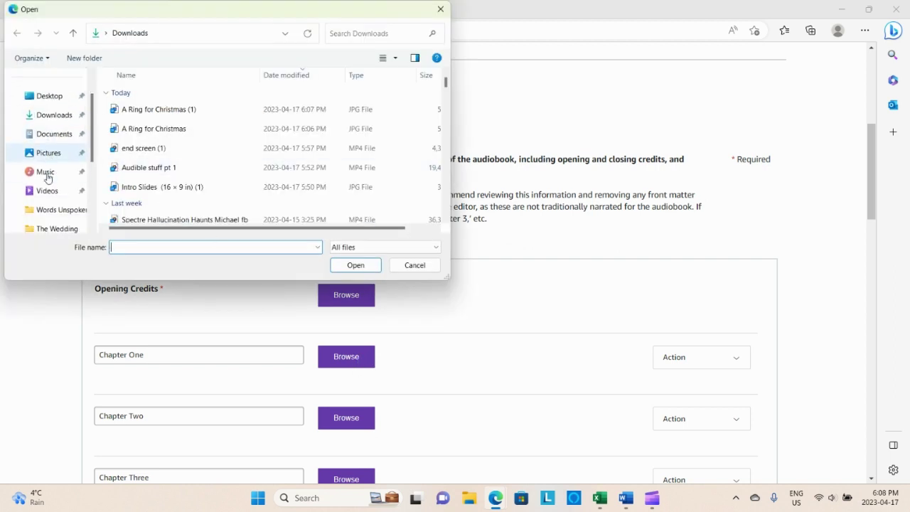
click(47, 208)
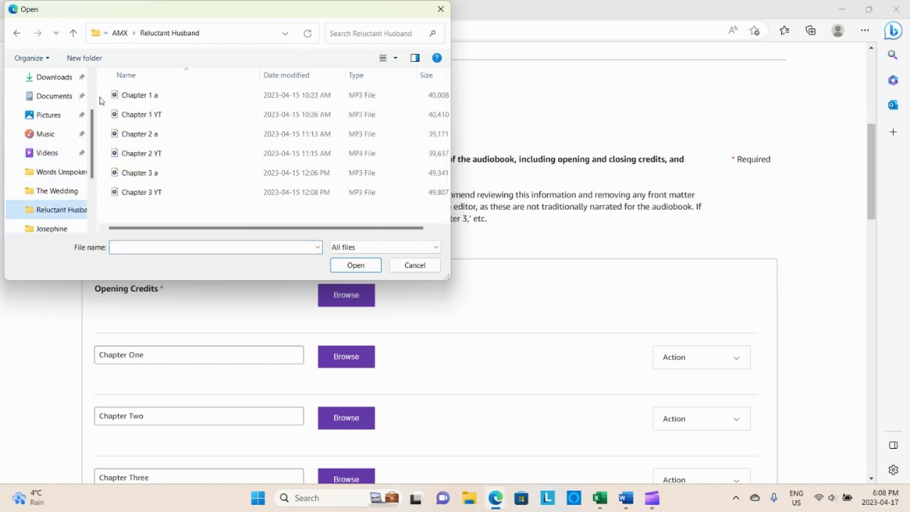
click(73, 33)
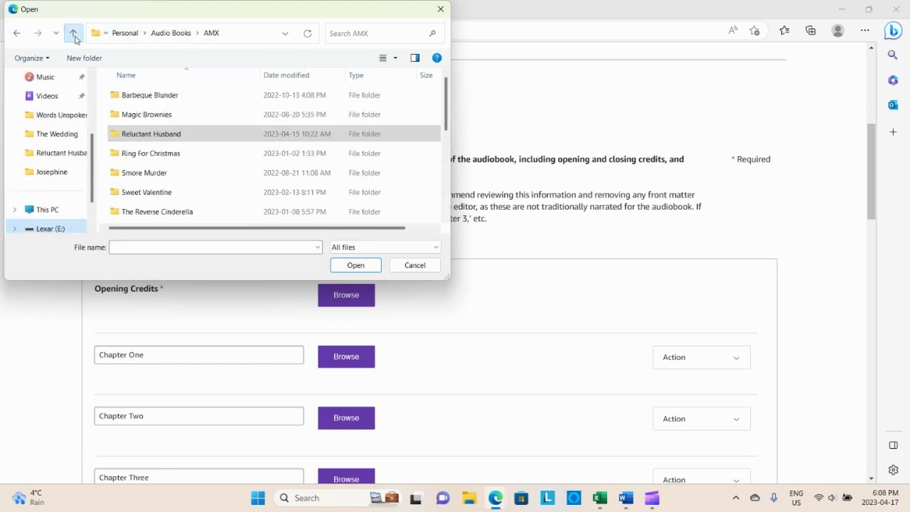
click(143, 161)
click(143, 160)
double_click(143, 154)
double_click(214, 153)
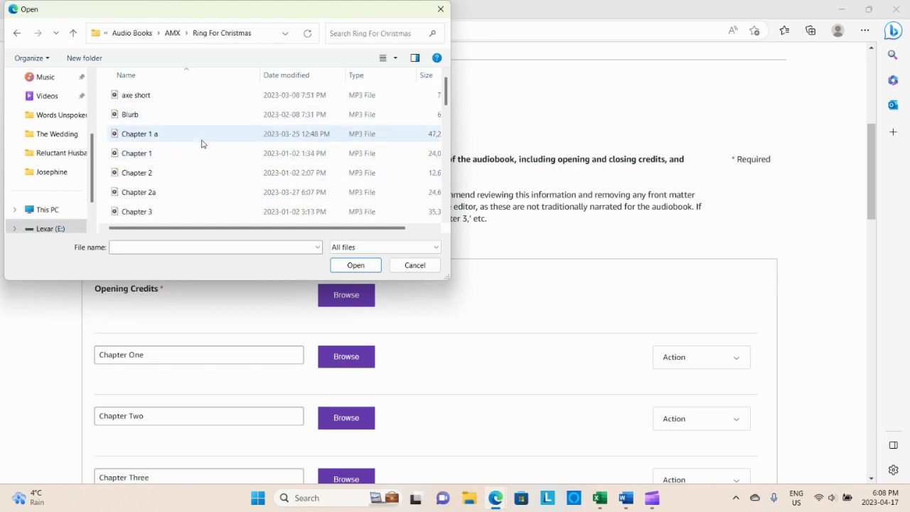
click(204, 137)
click(346, 264)
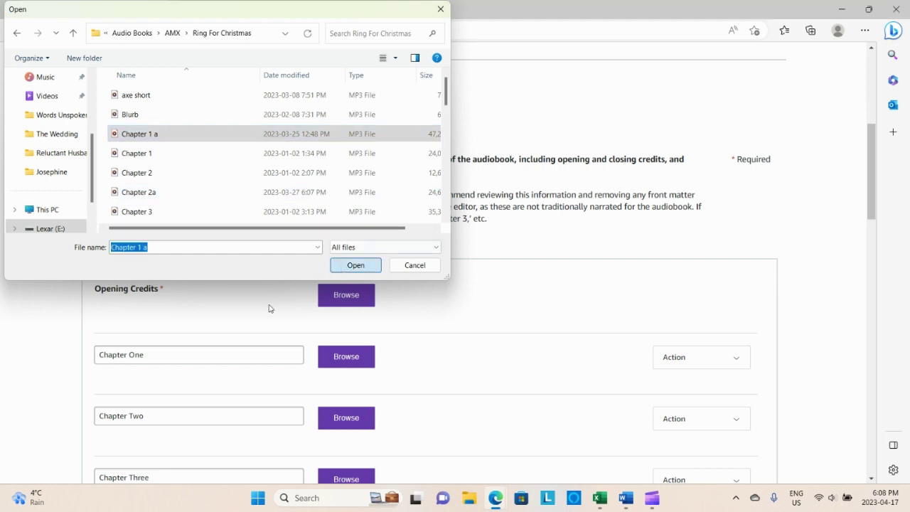
Upload Chapter 2a as Chapter Two and the Title file as the opening credits
click(347, 421)
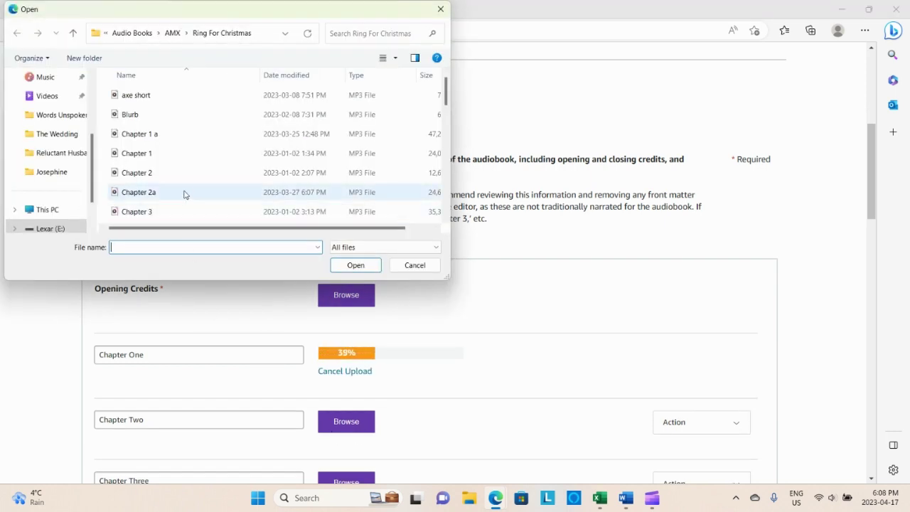
click(184, 192)
click(349, 264)
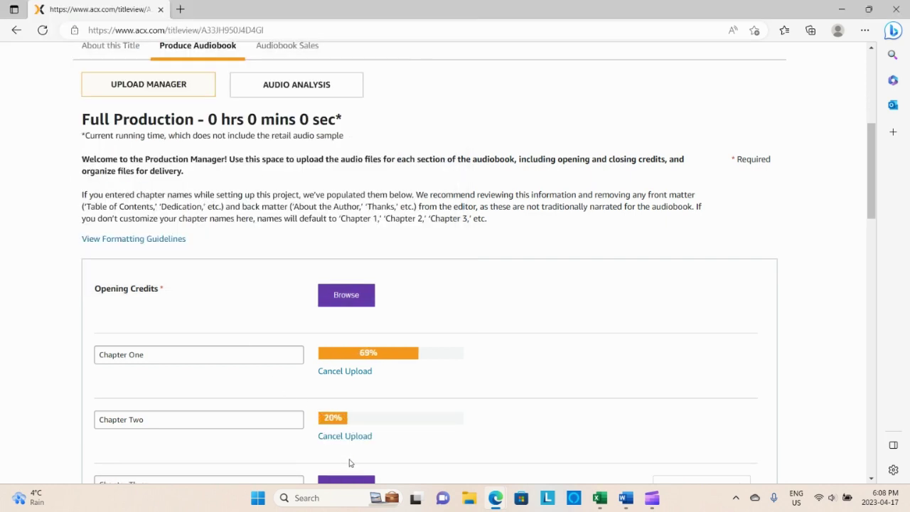
scroll(346, 434, down, 1)
click(347, 429)
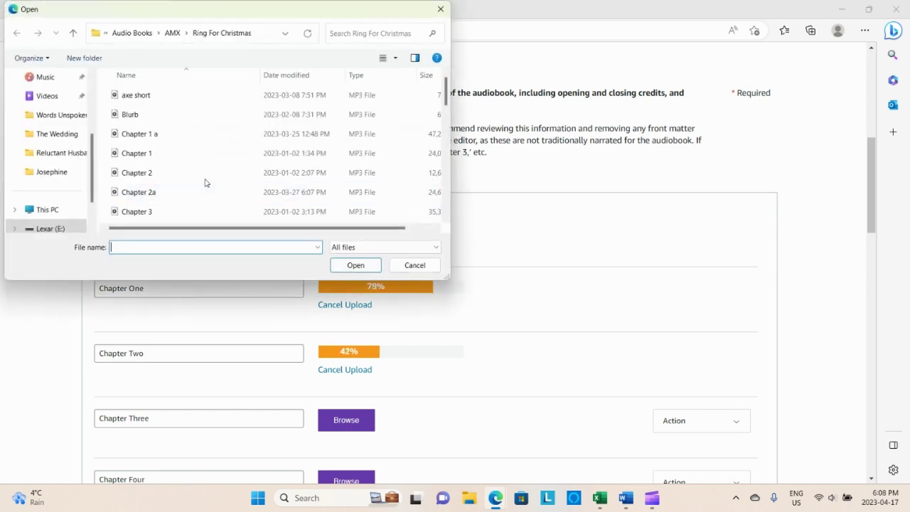
scroll(178, 191, down, 10)
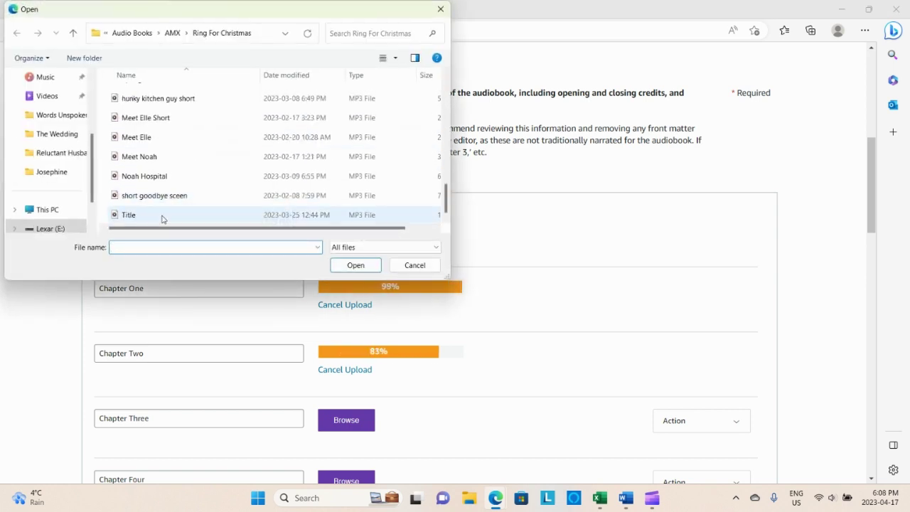
click(163, 215)
click(359, 265)
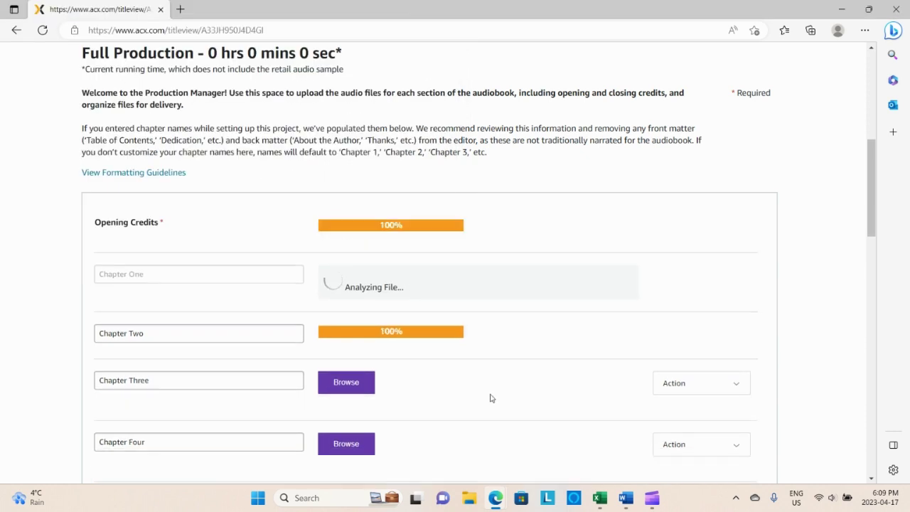
Upload Chapter 3a and Chapter 4a as Chapters Three and Four
click(360, 419)
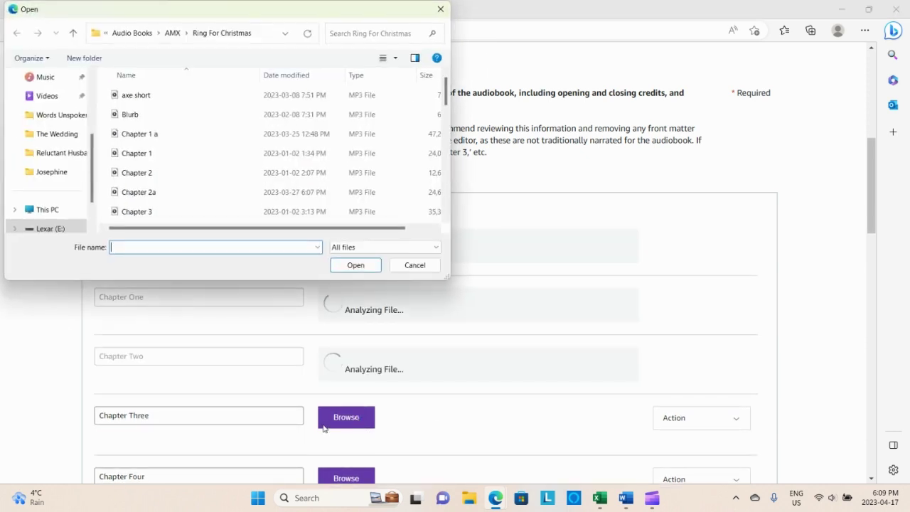
scroll(222, 207, down, 2)
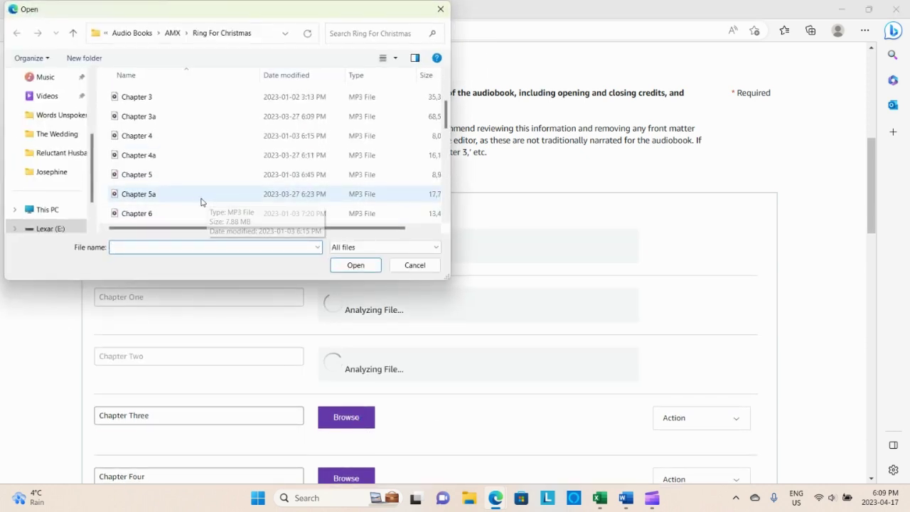
click(191, 121)
click(354, 265)
scroll(441, 331, down, 2)
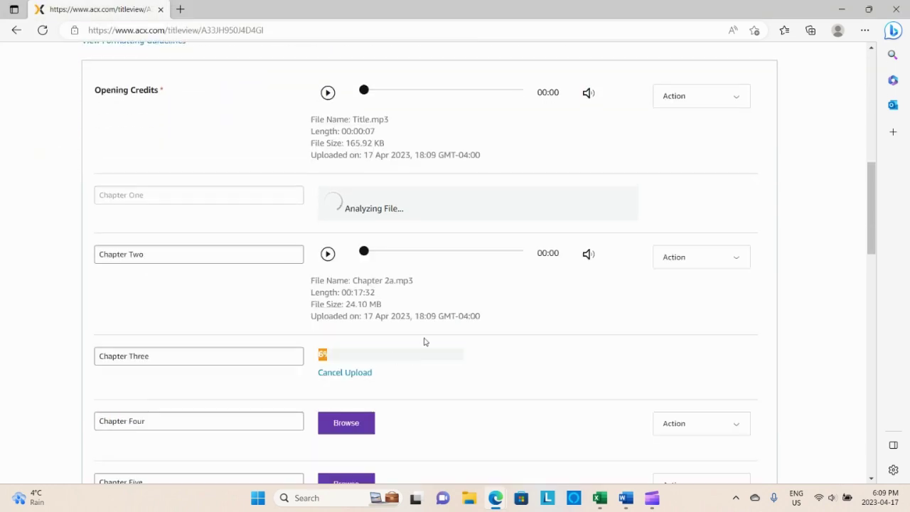
click(357, 425)
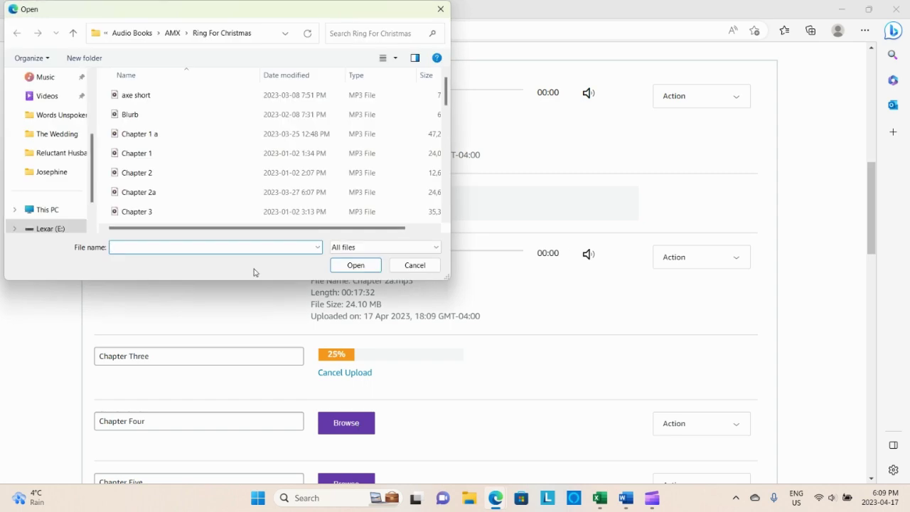
scroll(204, 200, down, 2)
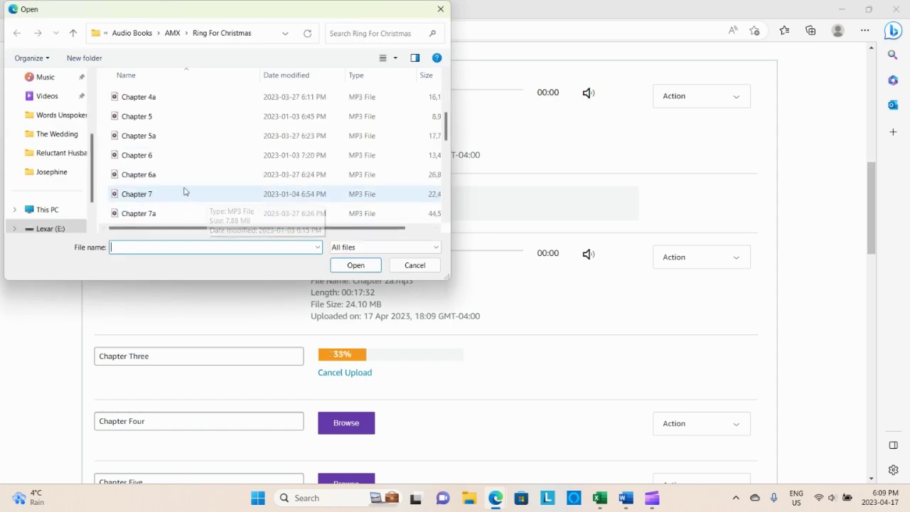
click(194, 100)
click(355, 265)
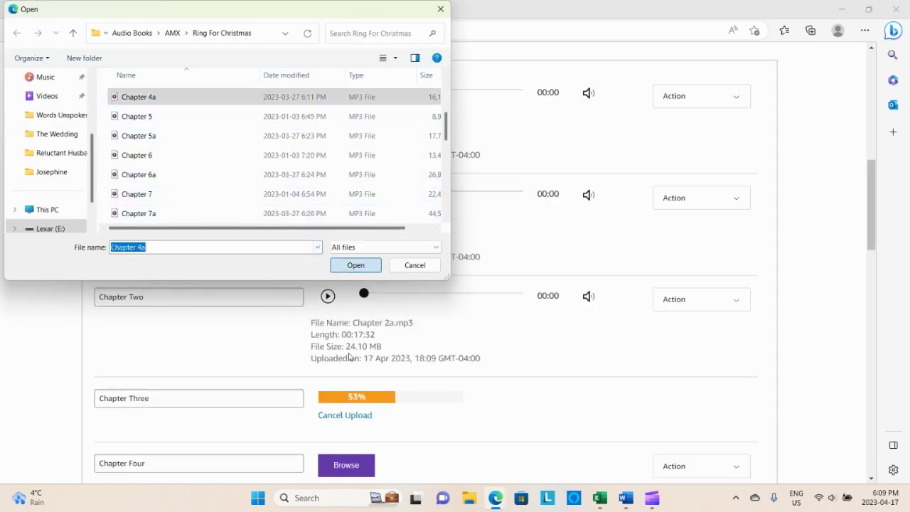
scroll(446, 391, down, 2)
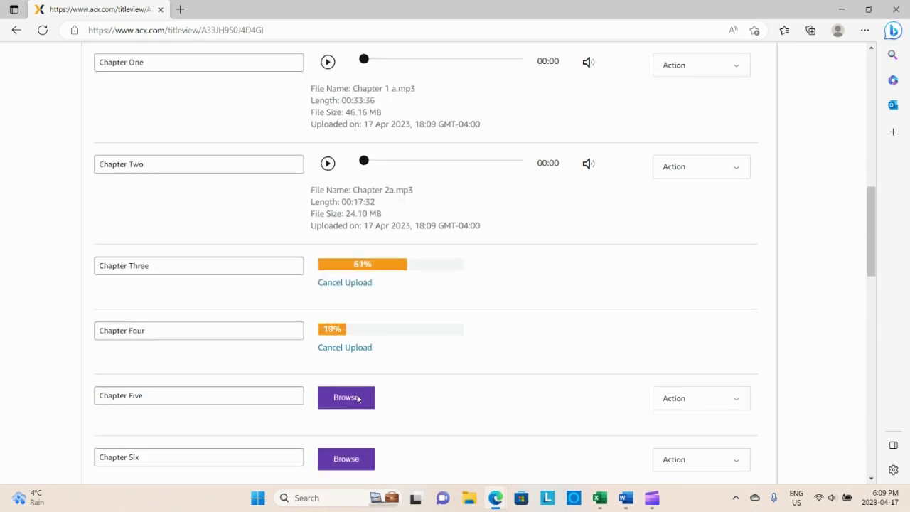
Upload Chapter 5a and Chapter 6a as Chapters Five and Six
click(356, 397)
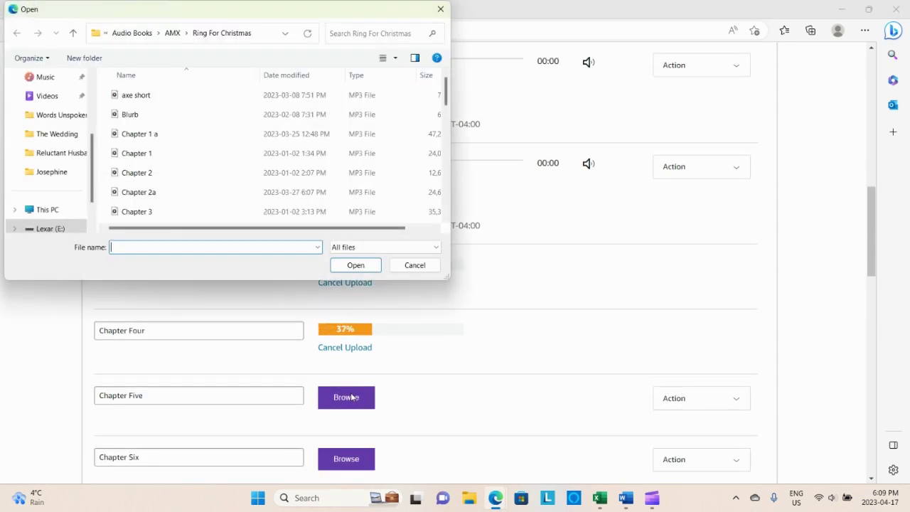
scroll(203, 153, down, 2)
click(196, 138)
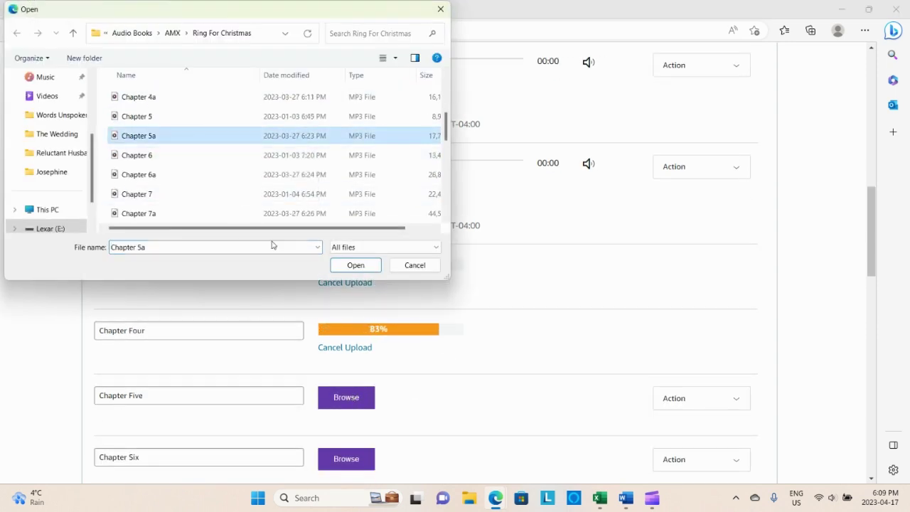
click(377, 270)
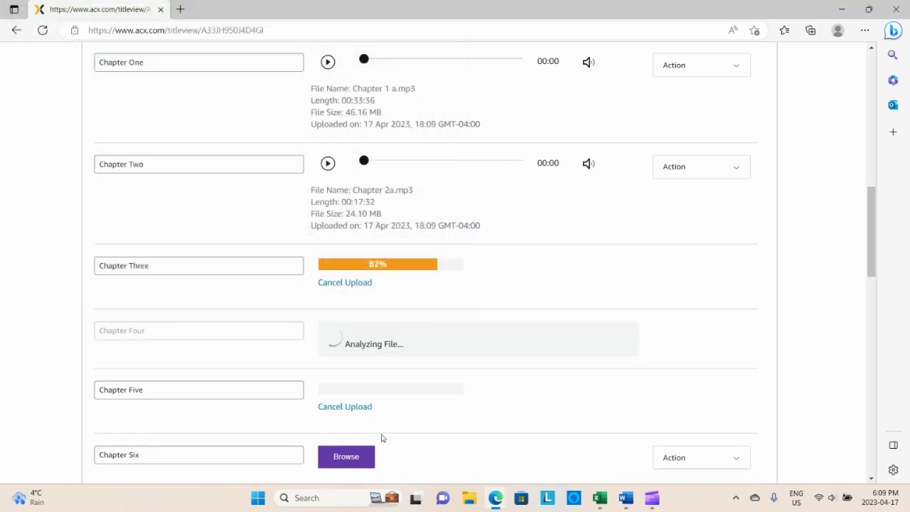
click(359, 459)
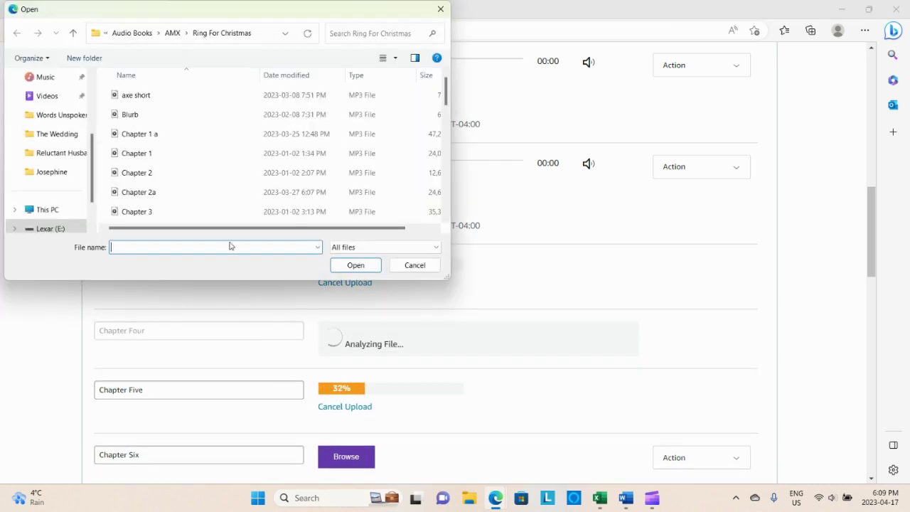
scroll(161, 176, down, 1)
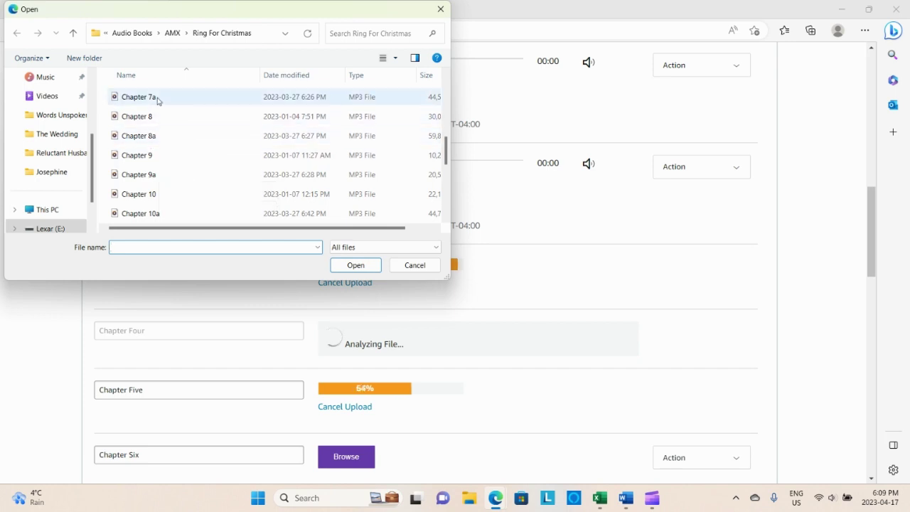
click(165, 119)
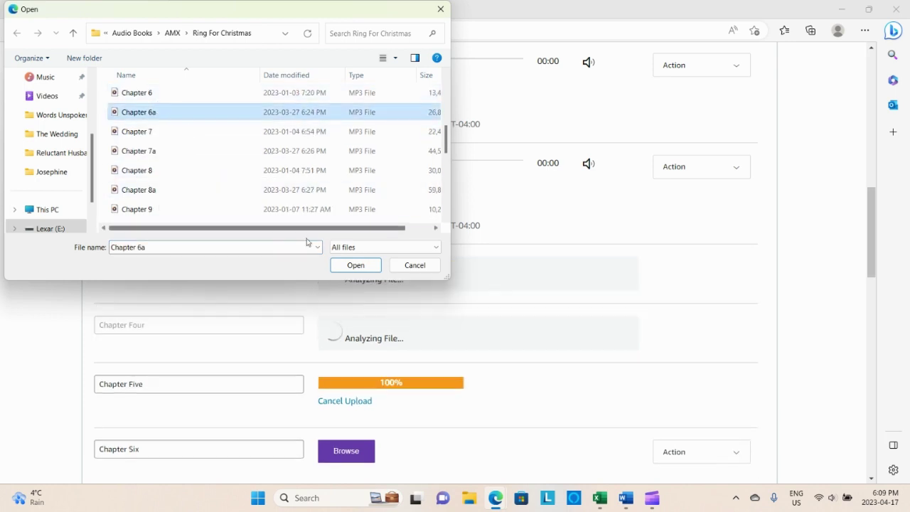
click(356, 266)
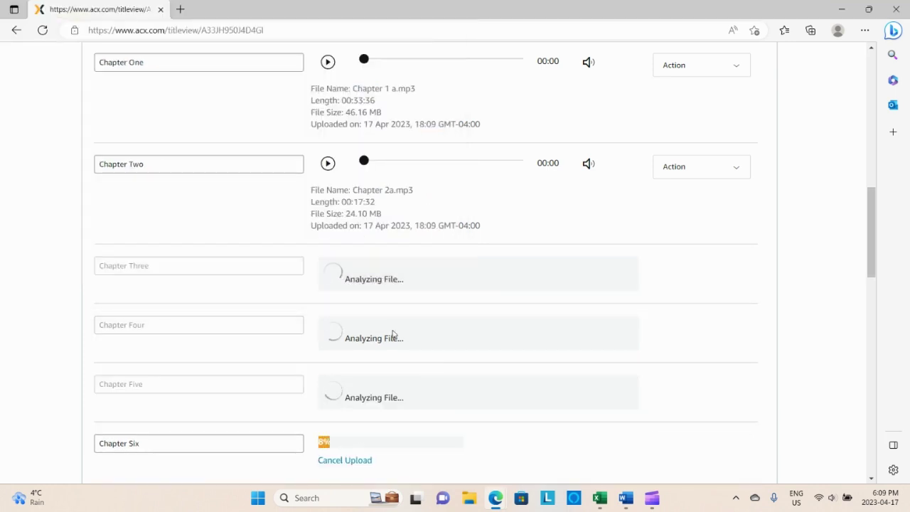
Upload Chapter 7a and Chapter 8a as Chapters Seven and Eight
scroll(395, 335, down, 4)
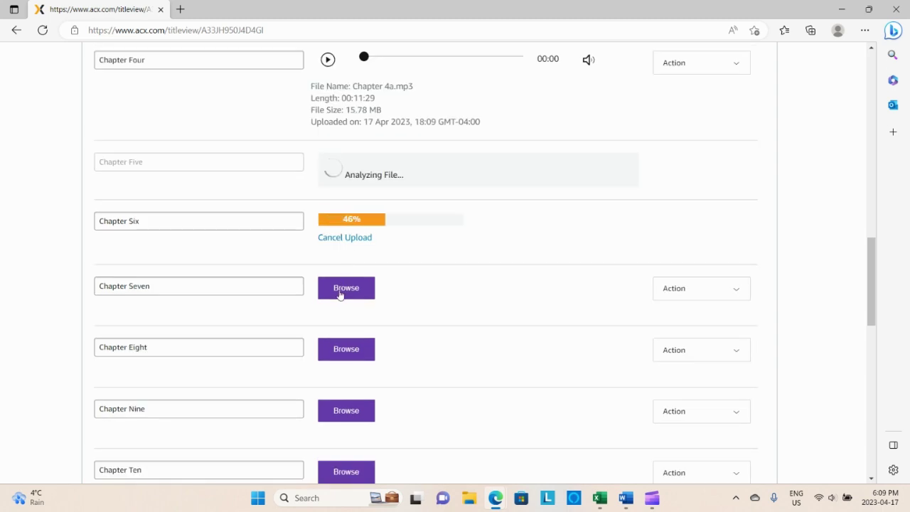
click(340, 295)
scroll(224, 195, down, 5)
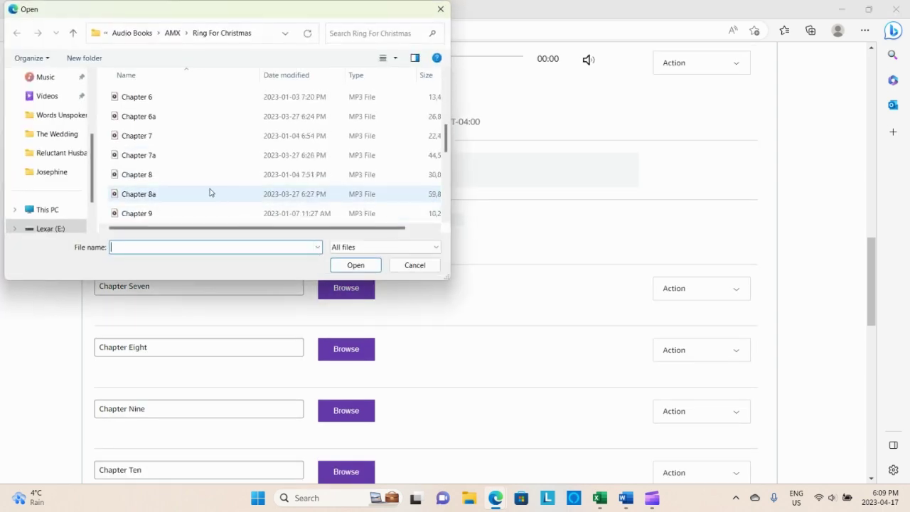
click(207, 157)
click(348, 265)
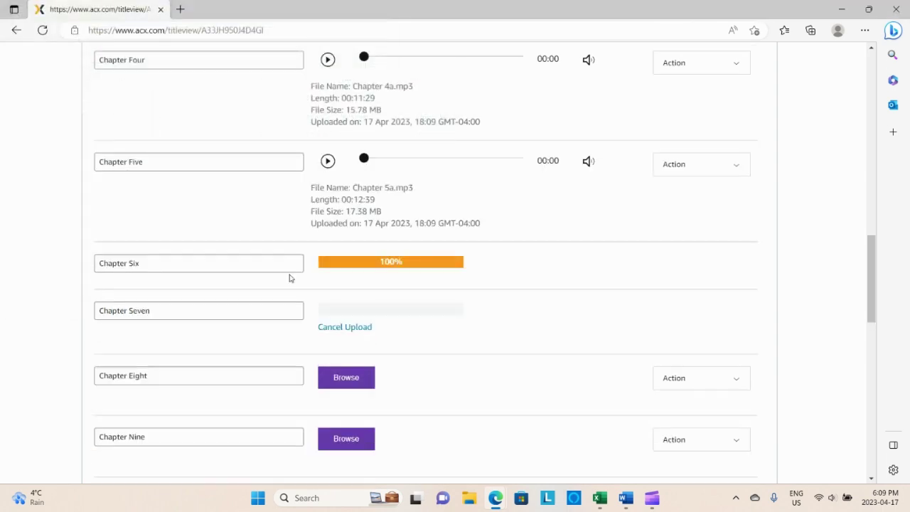
click(356, 390)
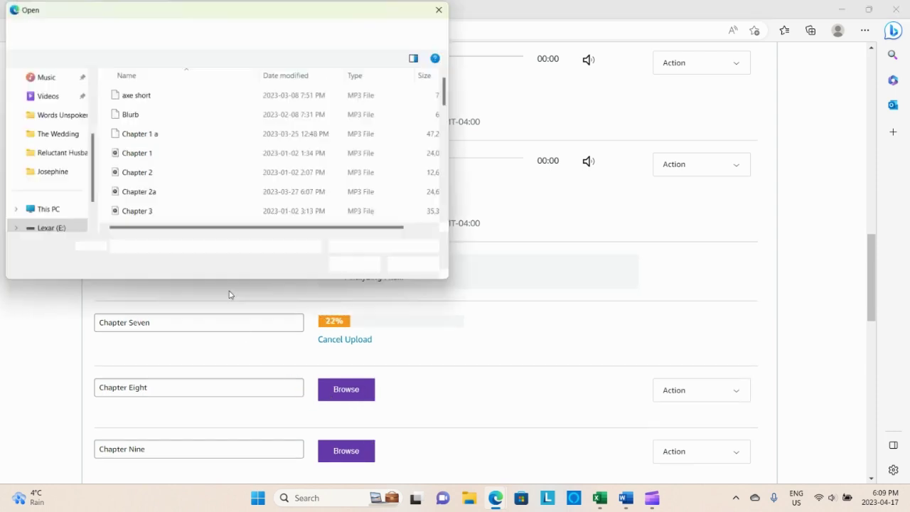
scroll(221, 196, down, 5)
click(222, 194)
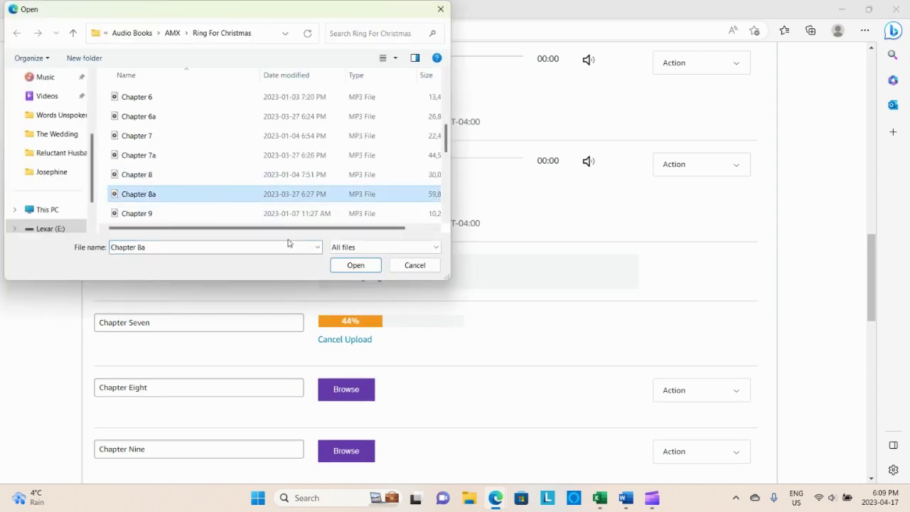
click(342, 268)
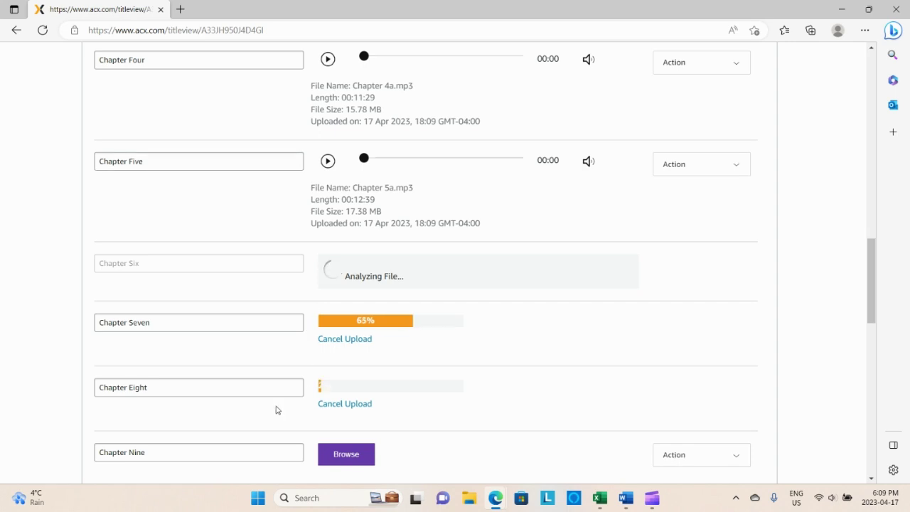
Upload Chapter 9a and Chapter 10a as Chapters Nine and Ten
scroll(276, 410, down, 2)
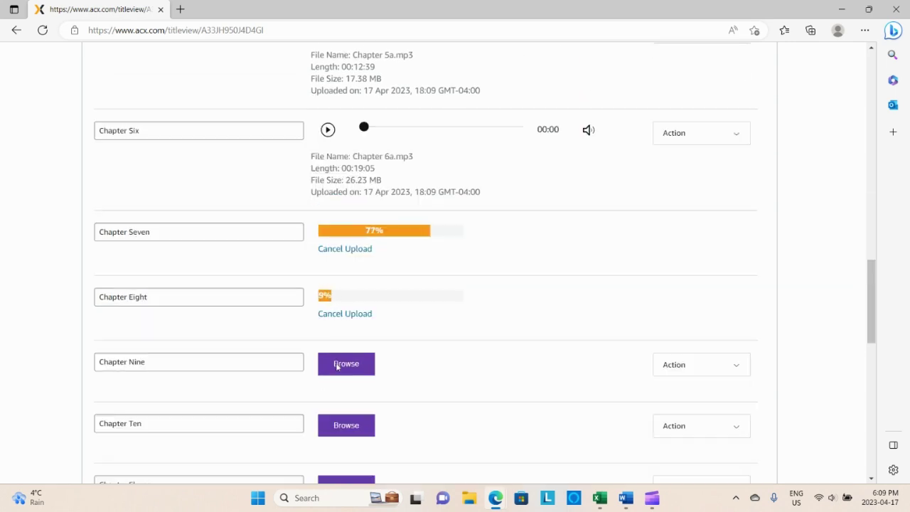
click(337, 366)
scroll(223, 203, down, 6)
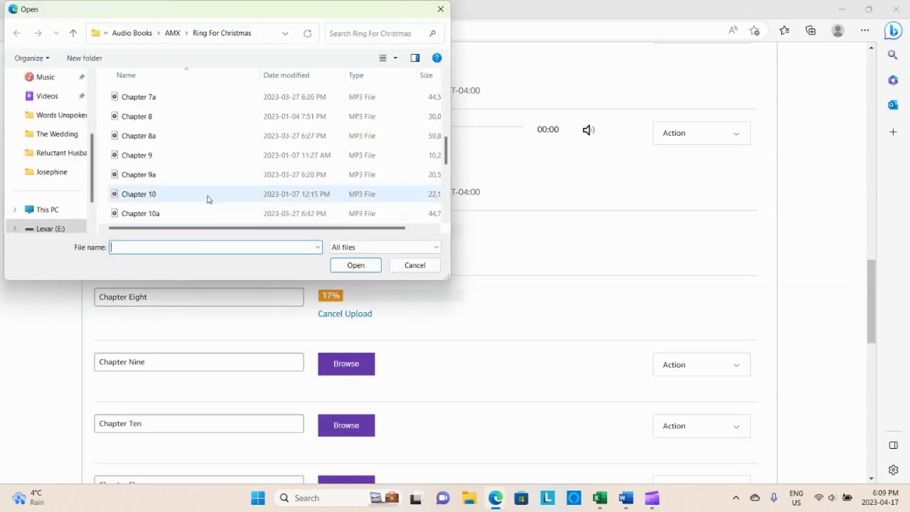
click(203, 177)
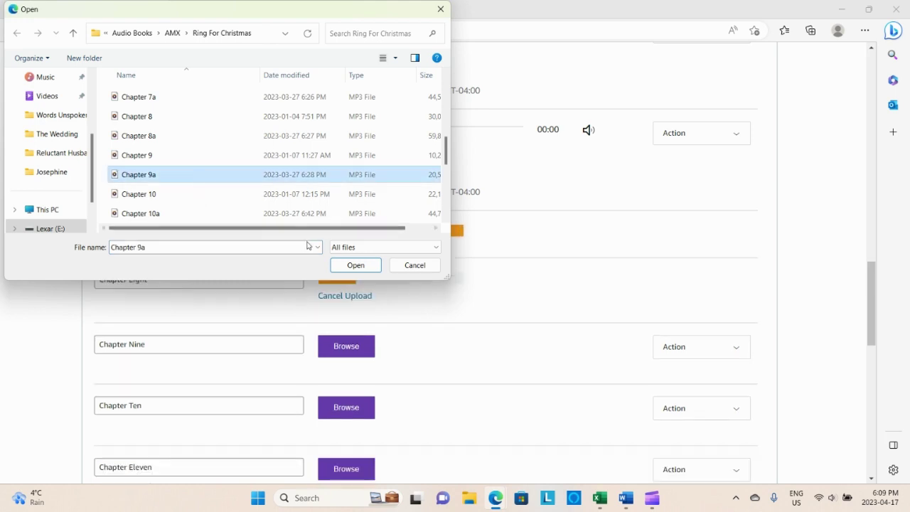
click(355, 264)
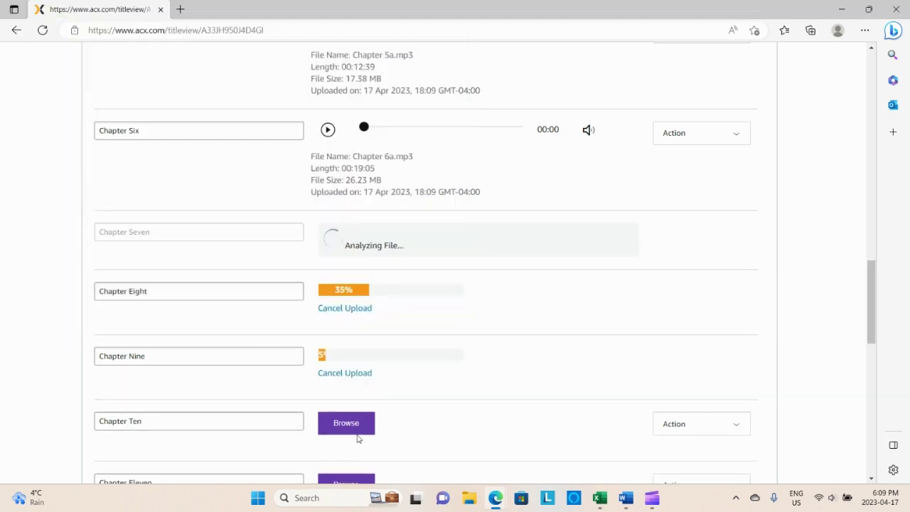
click(358, 430)
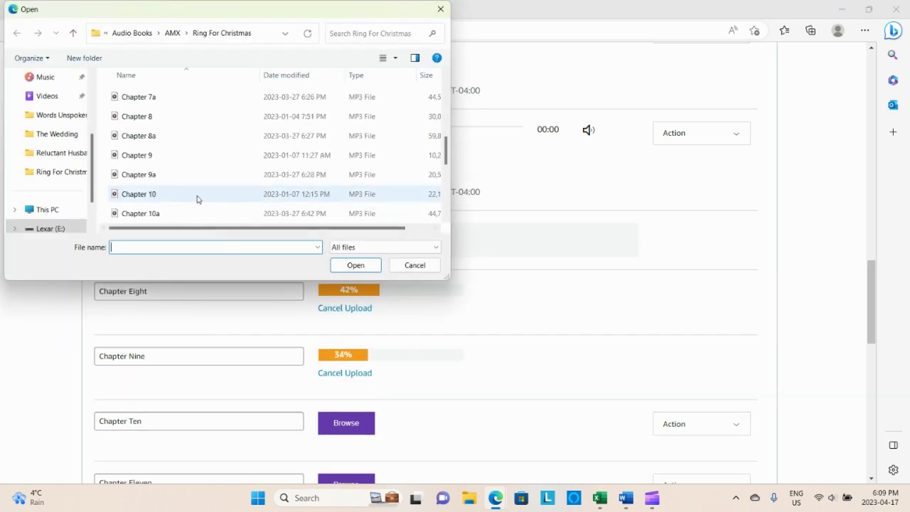
click(183, 214)
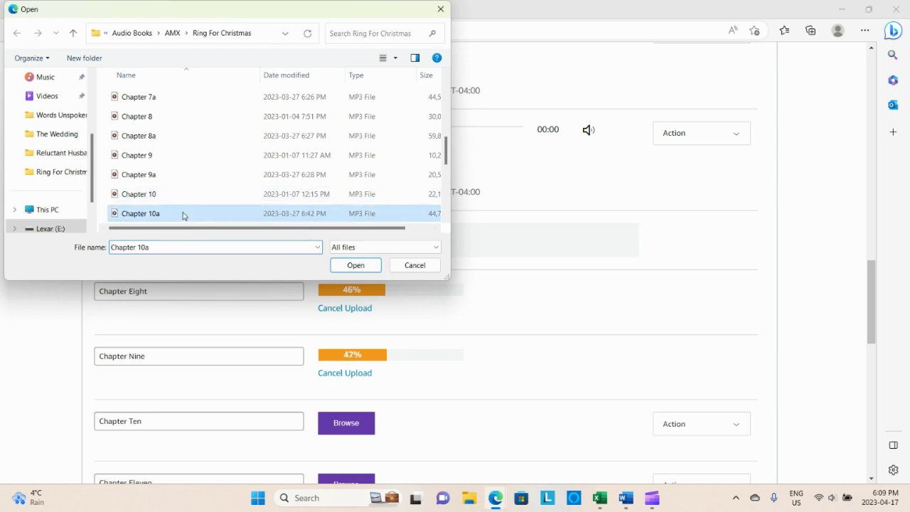
click(340, 274)
Upload Chapter 11a to both Chapter Eleven and the Epilogue, then review the flagged warnings
scroll(292, 398, down, 2)
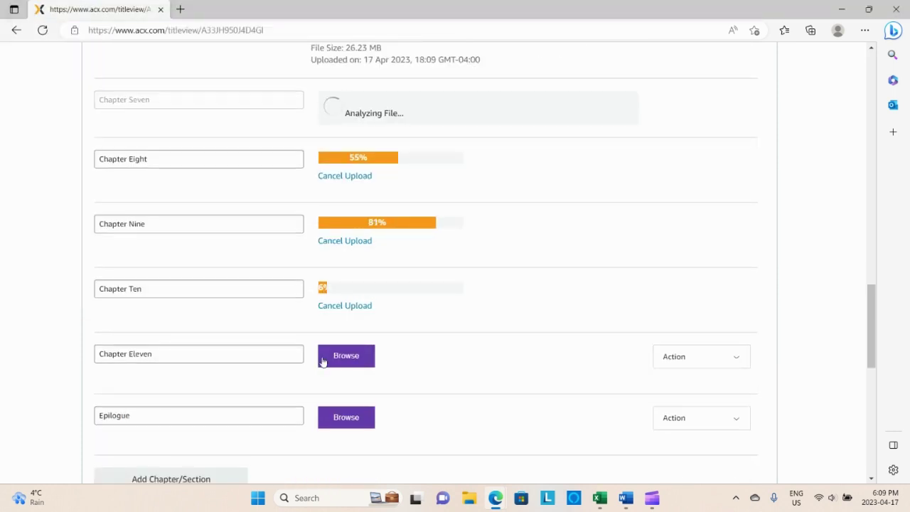
click(332, 358)
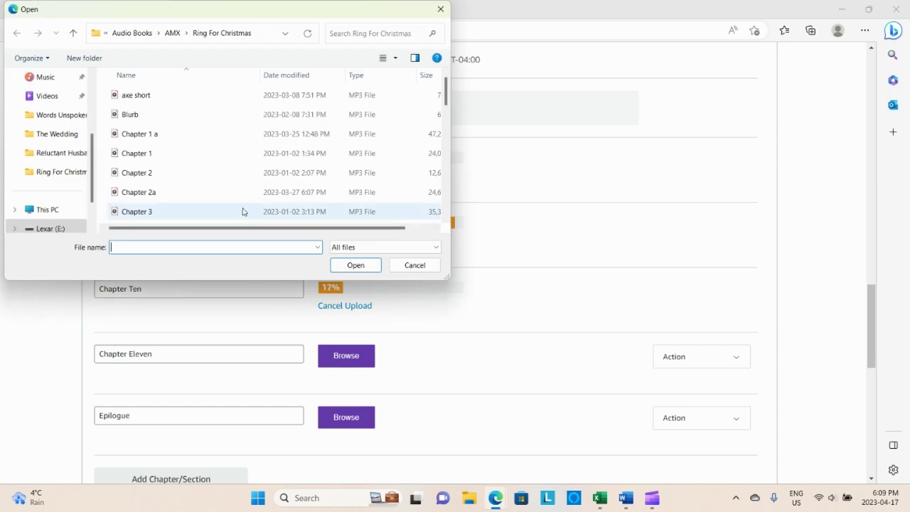
scroll(227, 211, down, 7)
click(219, 142)
click(334, 265)
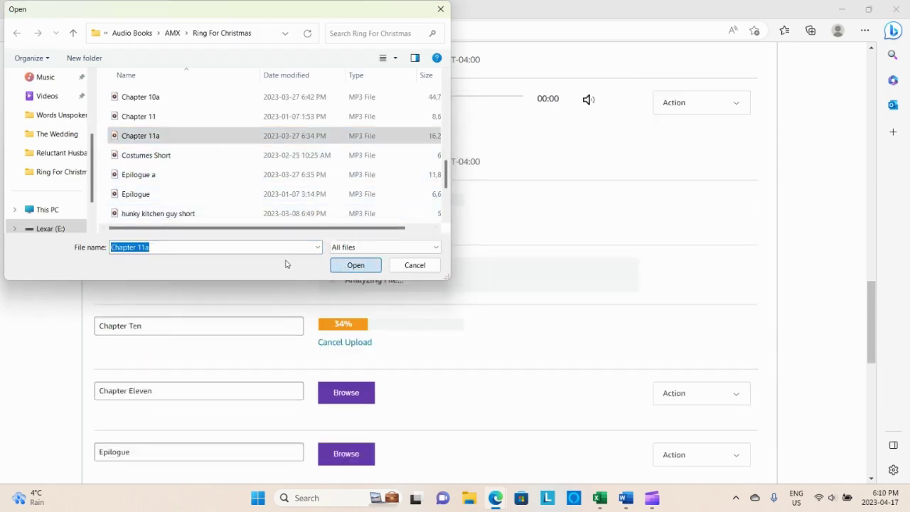
click(346, 458)
scroll(180, 178, down, 10)
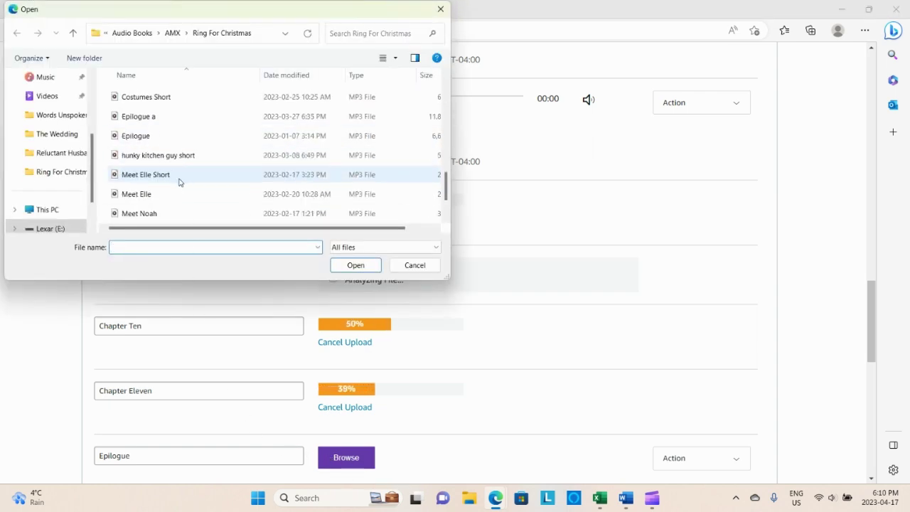
scroll(179, 182, up, 2)
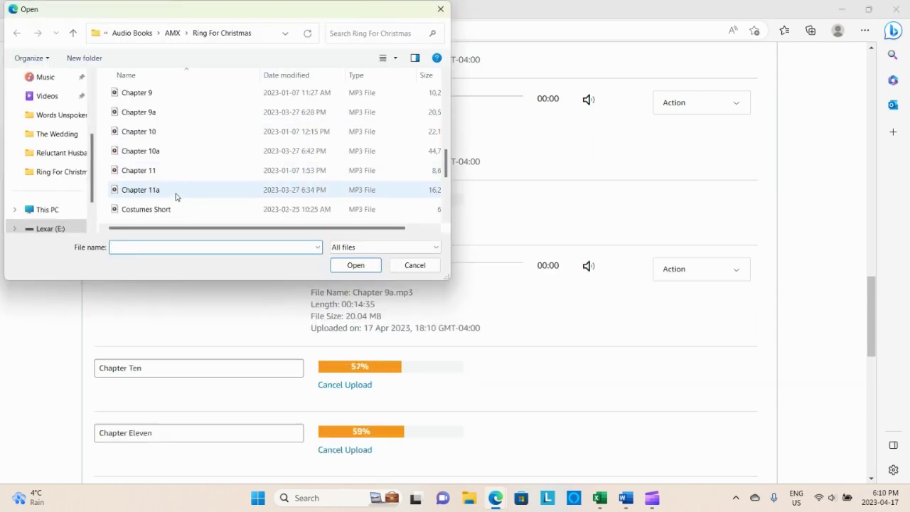
click(176, 193)
click(352, 265)
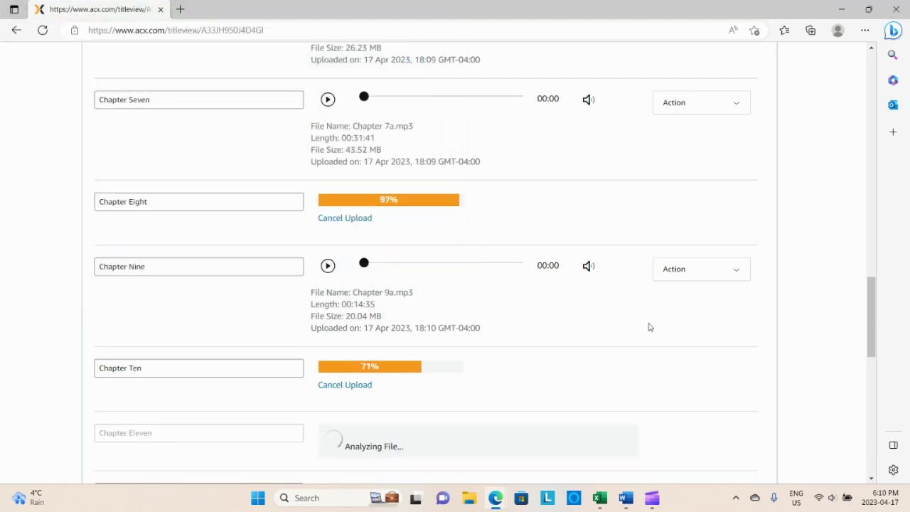
scroll(649, 327, down, 2)
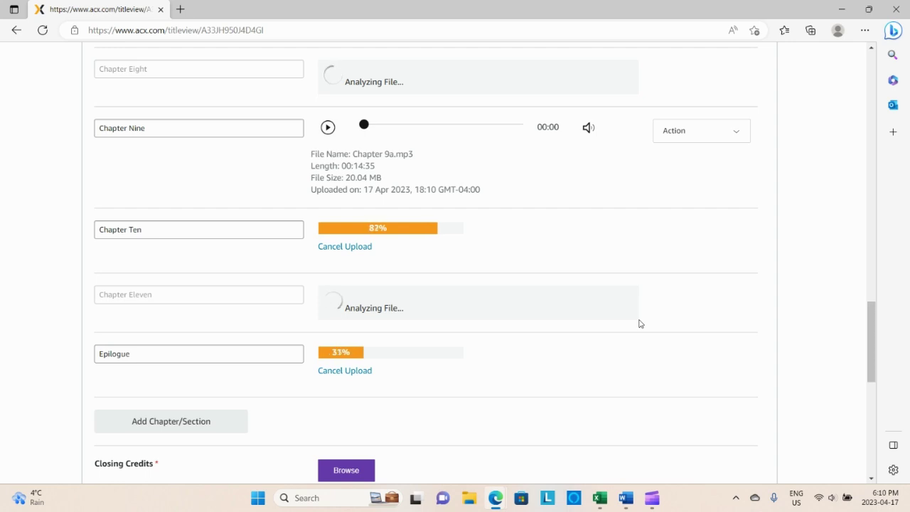
scroll(639, 324, down, 2)
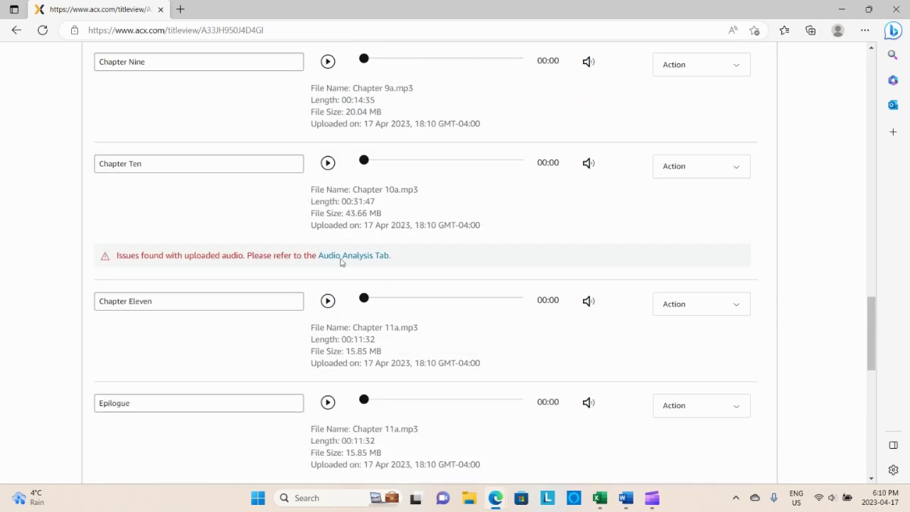
scroll(618, 320, down, 3)
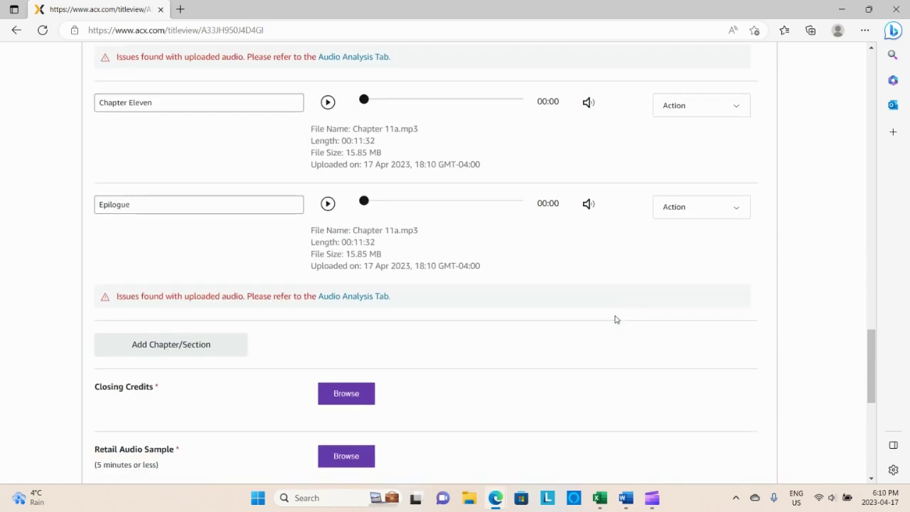
Open the audio analysis report and expand Duplicate Assets to see the Epilogue duplicating Chapter 11a.mp3
click(377, 299)
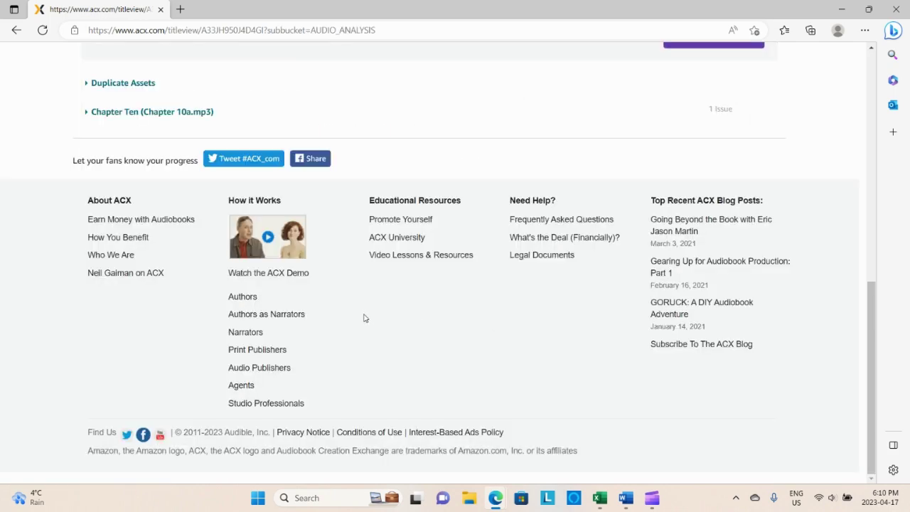
scroll(362, 317, up, 3)
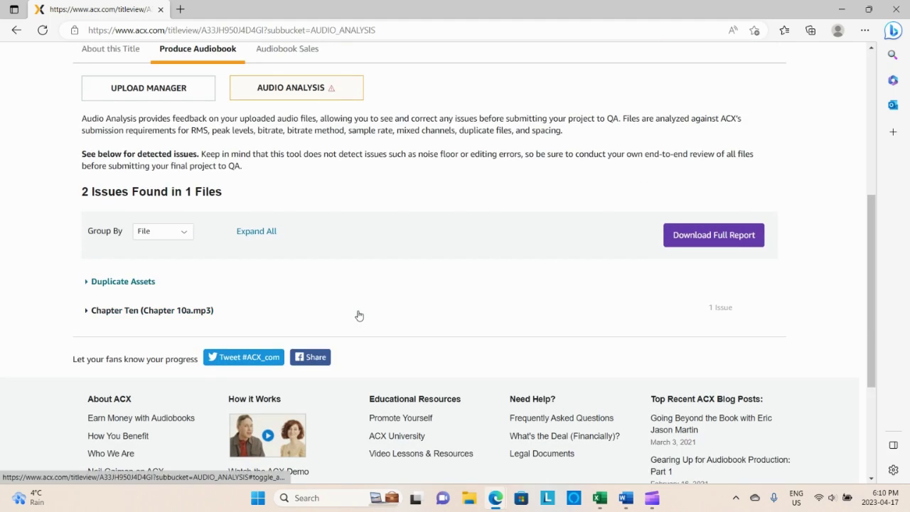
click(142, 283)
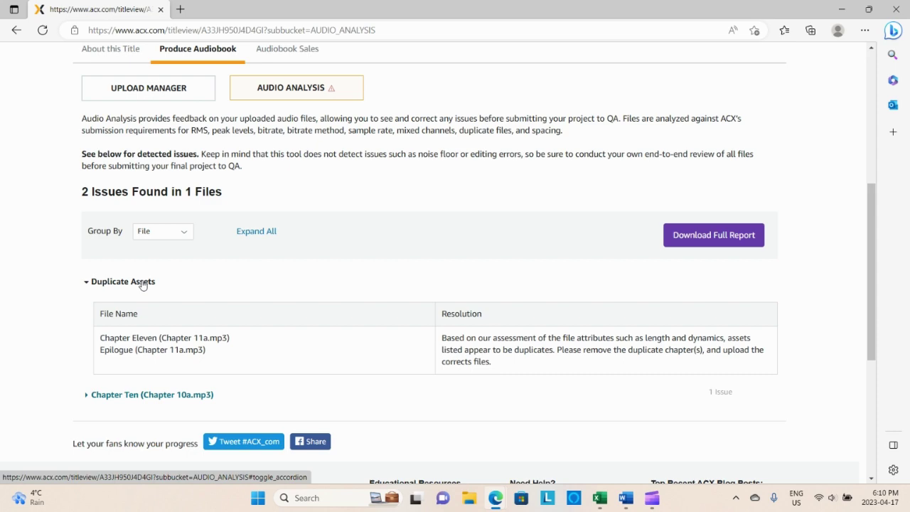
scroll(143, 283, down, 4)
scroll(143, 284, up, 3)
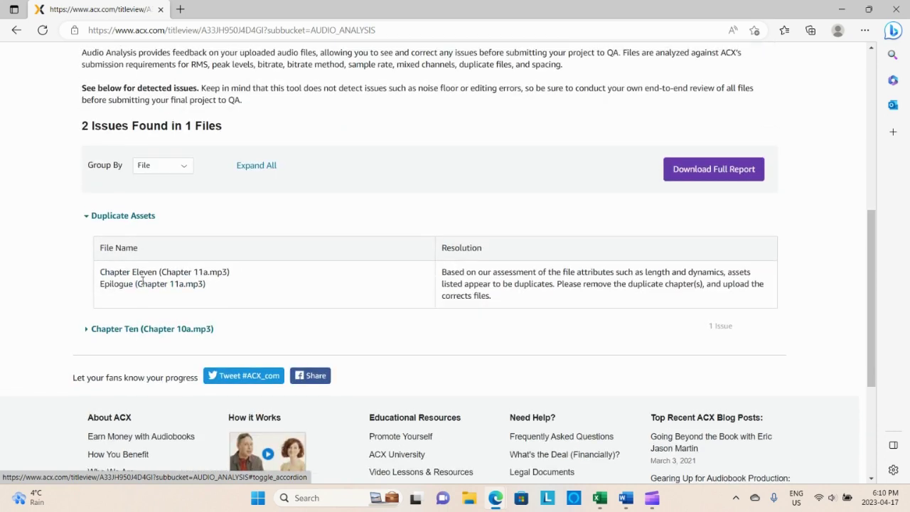
scroll(142, 283, down, 3)
scroll(171, 263, up, 6)
Replace the Epilogue's Chapter 11a.mp3 file with Epilogue a.mp3
click(184, 221)
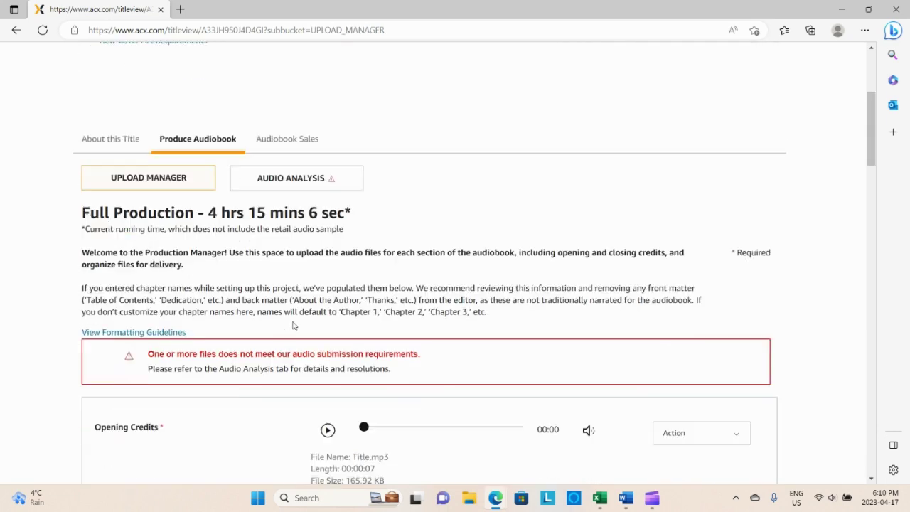
scroll(289, 327, down, 10)
scroll(289, 328, down, 8)
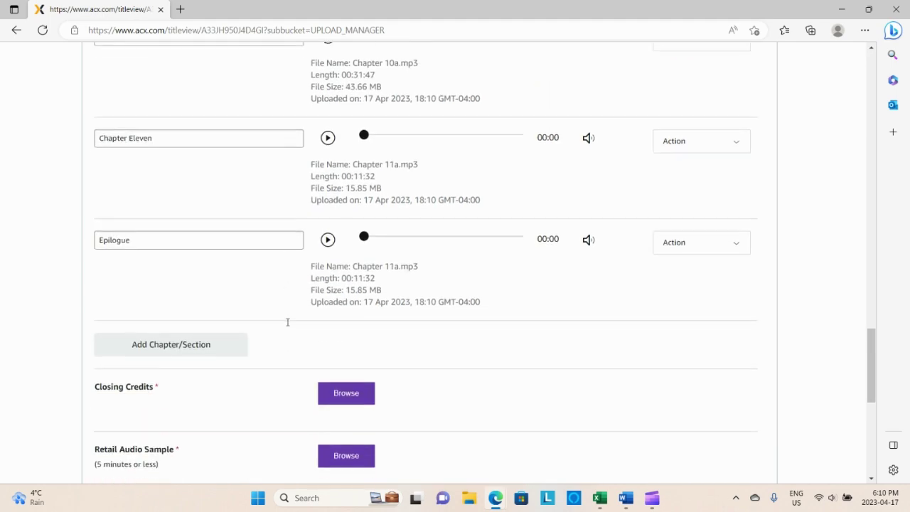
click(706, 241)
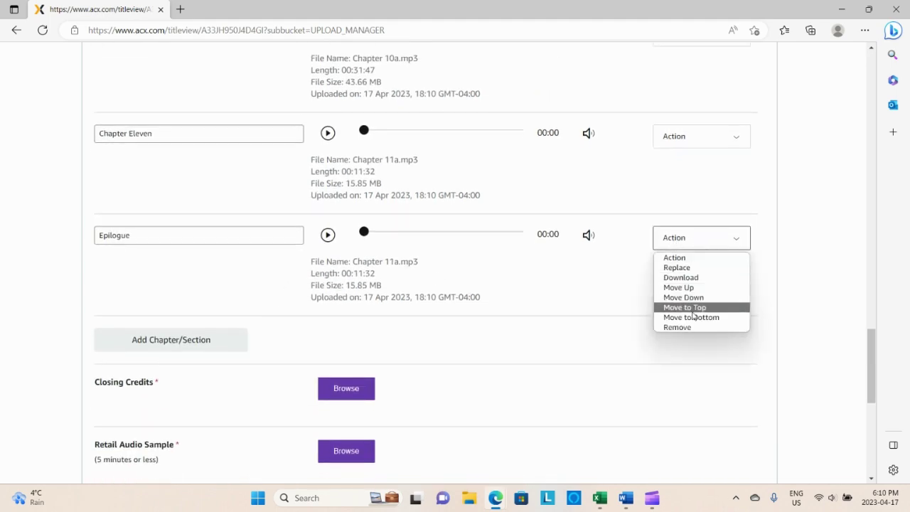
click(675, 269)
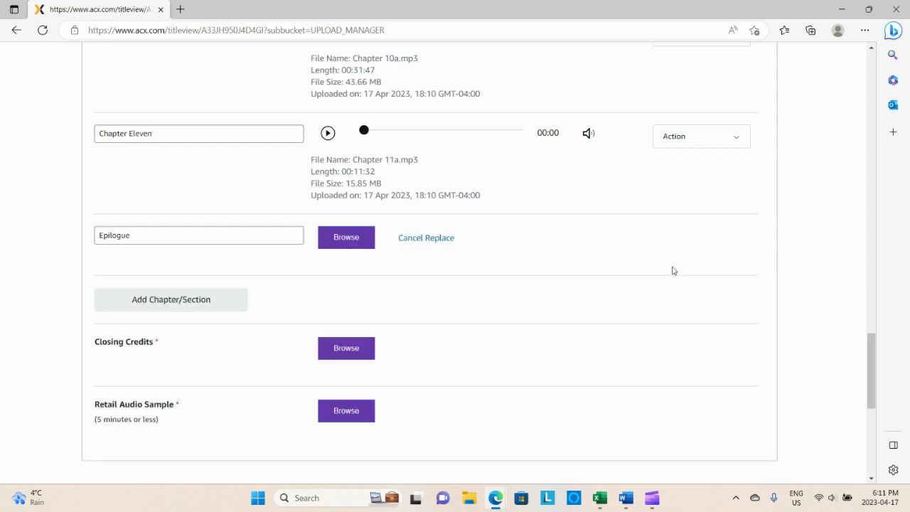
click(356, 246)
scroll(223, 197, down, 10)
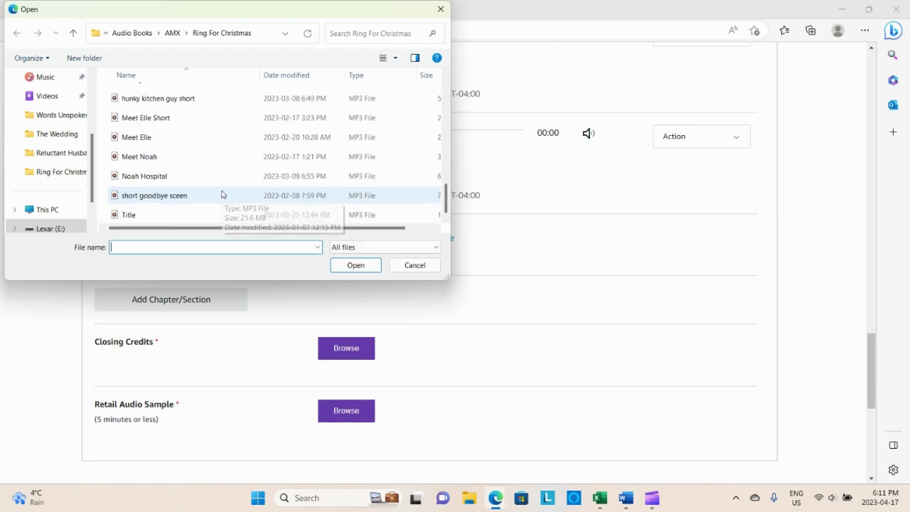
scroll(219, 192, up, 1)
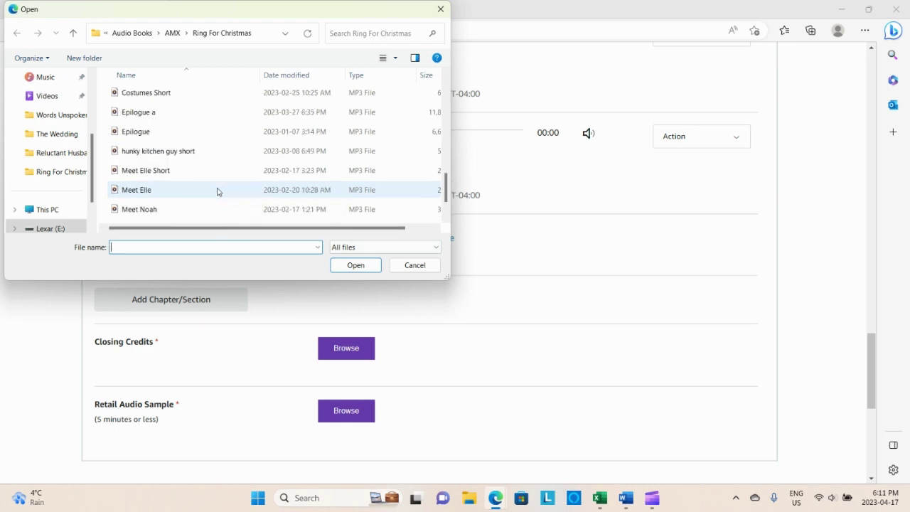
click(220, 120)
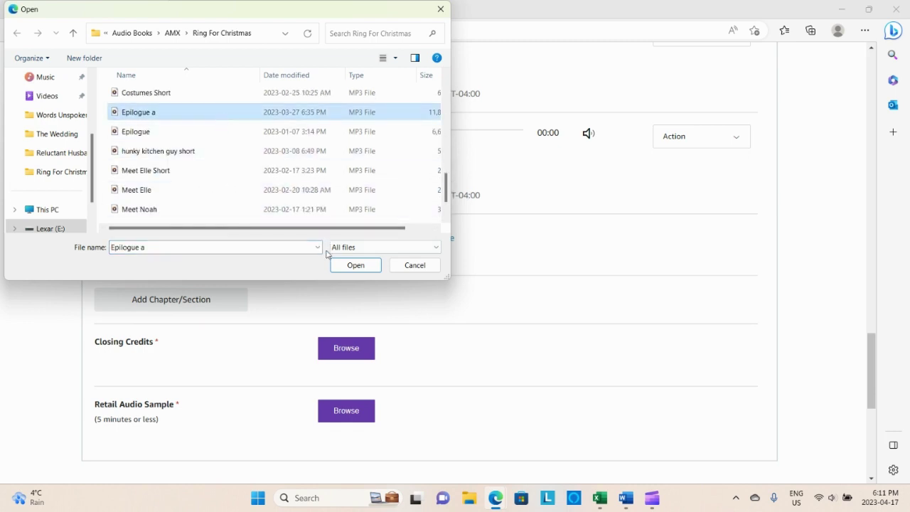
click(349, 268)
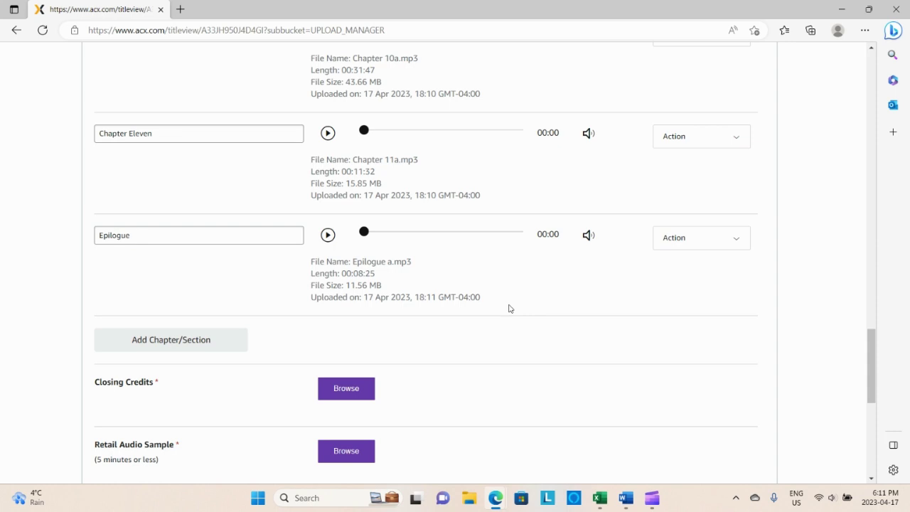
Expand Chapter Ten's row in Audio Analysis to see RMS too low at -23.1 dB
scroll(509, 308, up, 15)
click(250, 92)
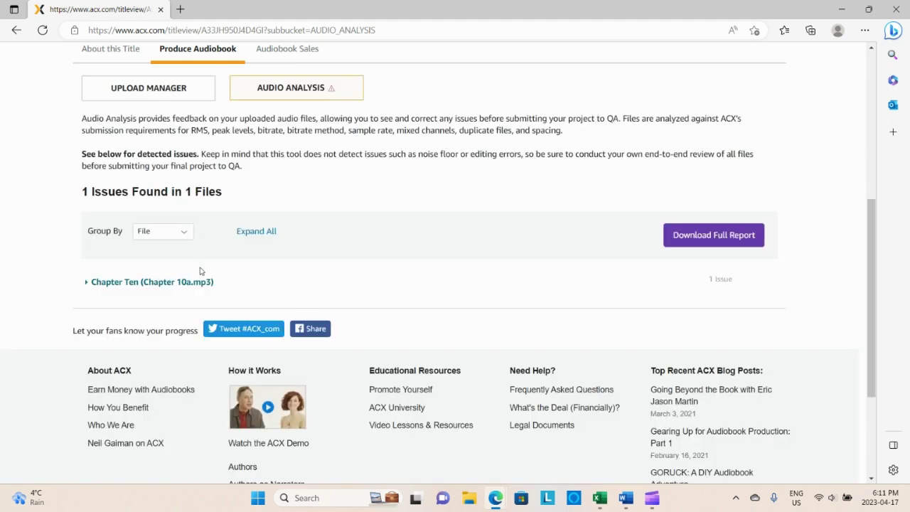
click(142, 282)
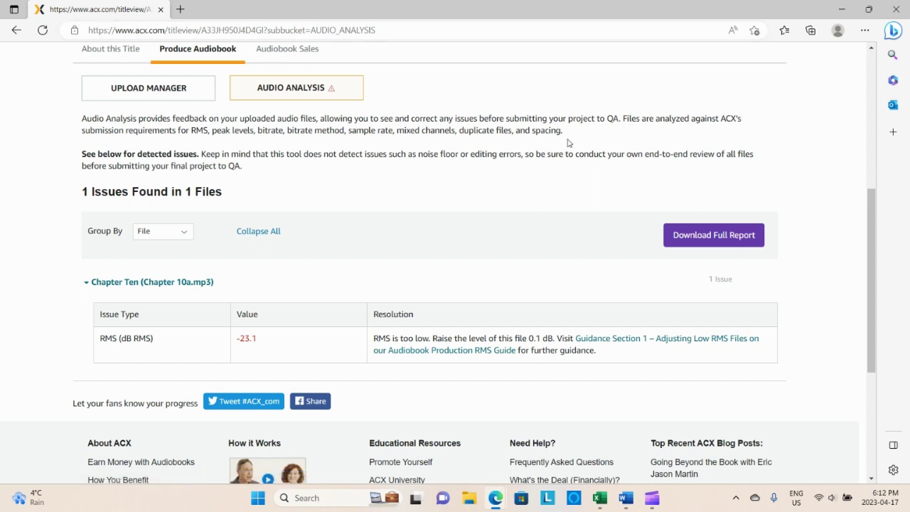
Minimize the browser and video editor, launch Audacity, and dismiss the update and welcome prompts
click(848, 11)
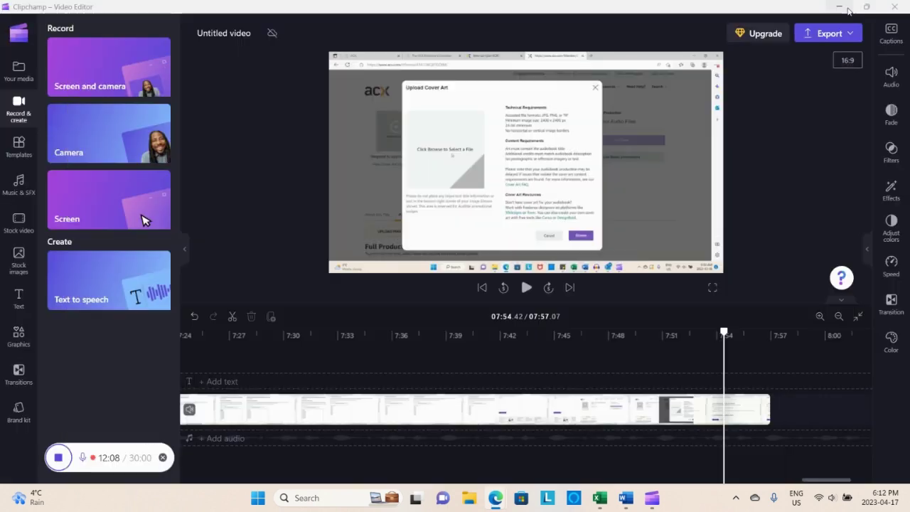
click(848, 10)
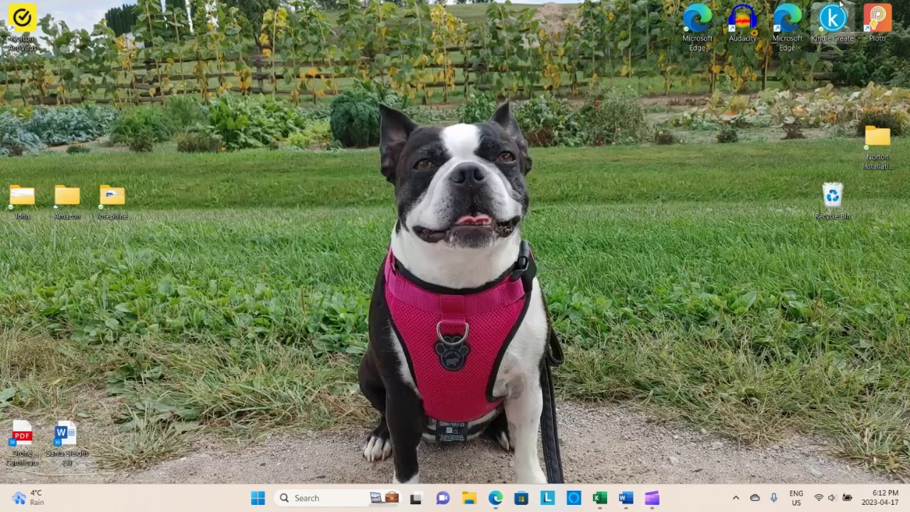
double_click(743, 22)
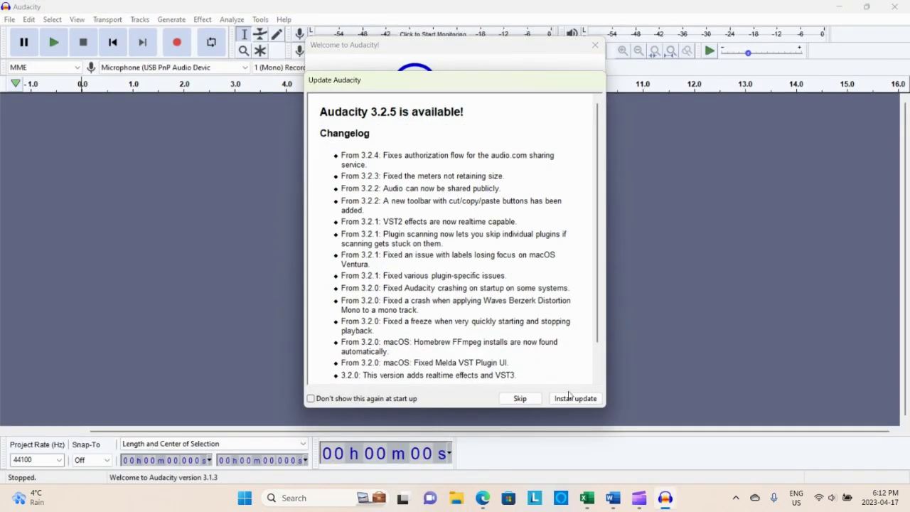
click(520, 399)
click(578, 384)
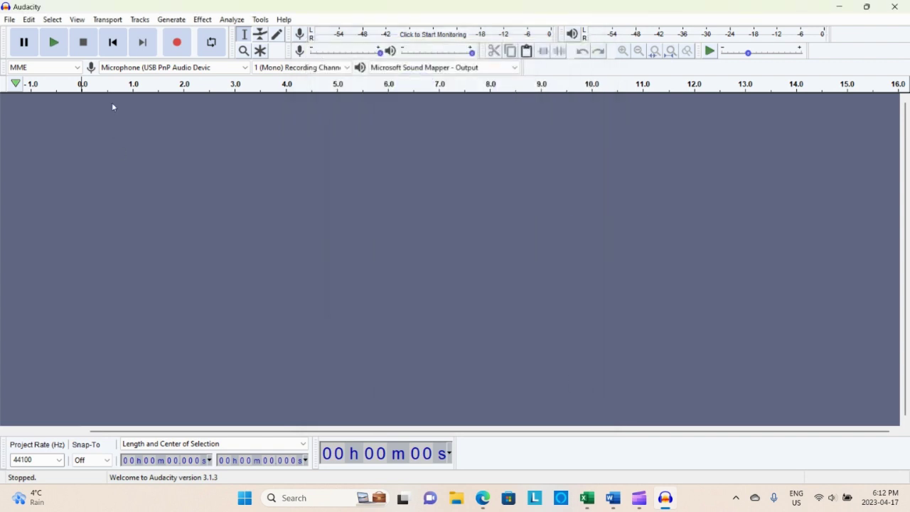
Import Chapter 10a from the Ring For Christmas folder as an audio track
click(7, 19)
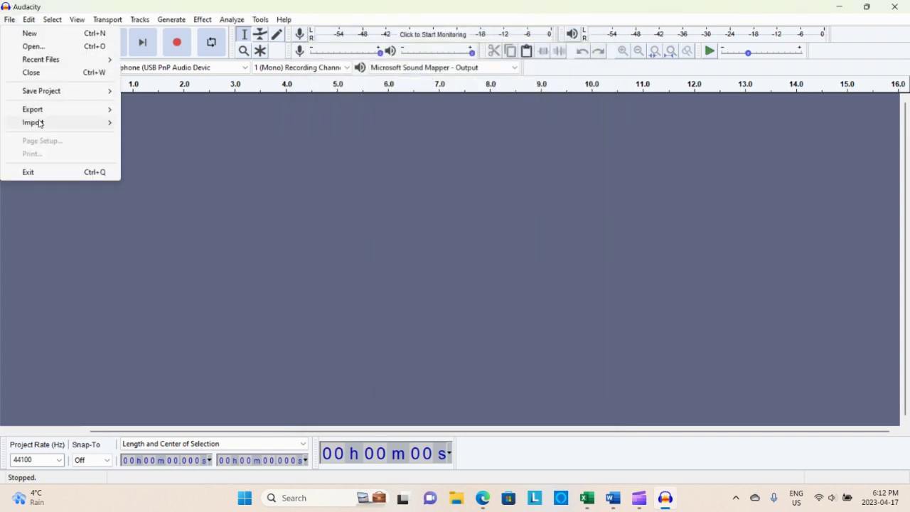
mouse_move(66, 125)
click(135, 124)
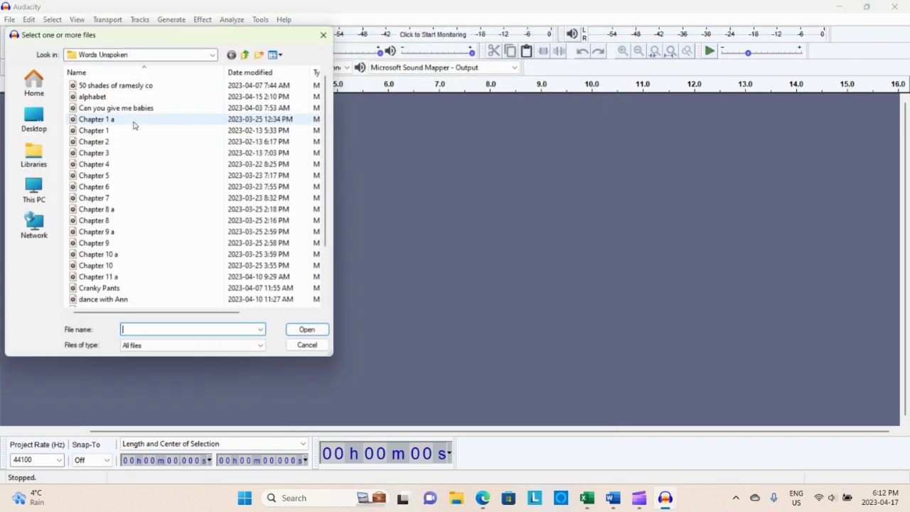
click(246, 56)
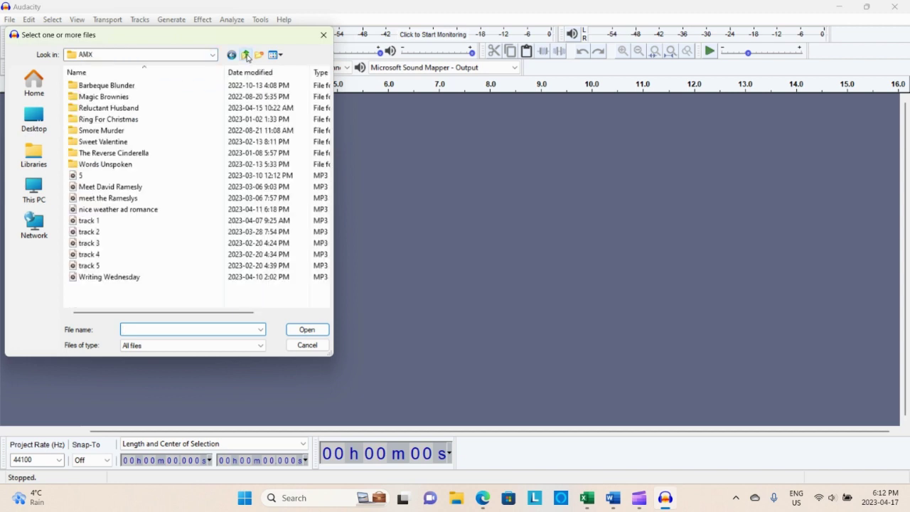
double_click(121, 119)
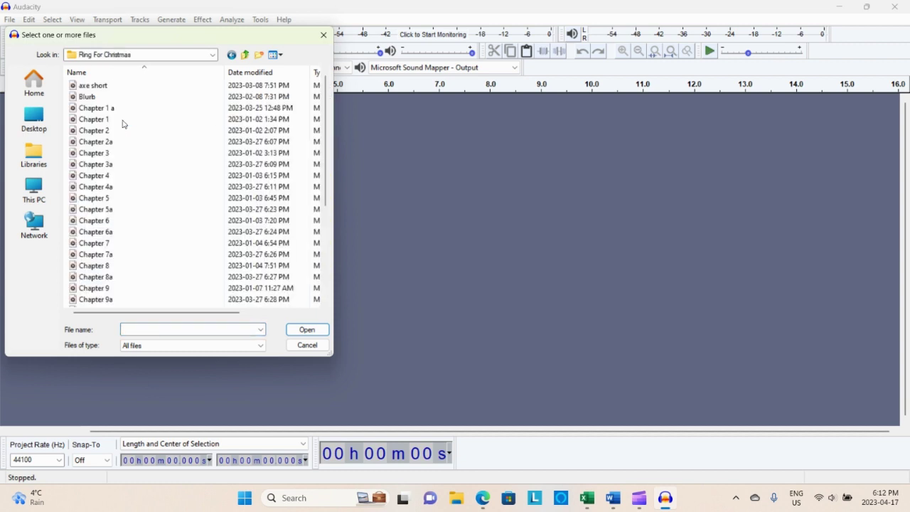
scroll(127, 288, down, 1)
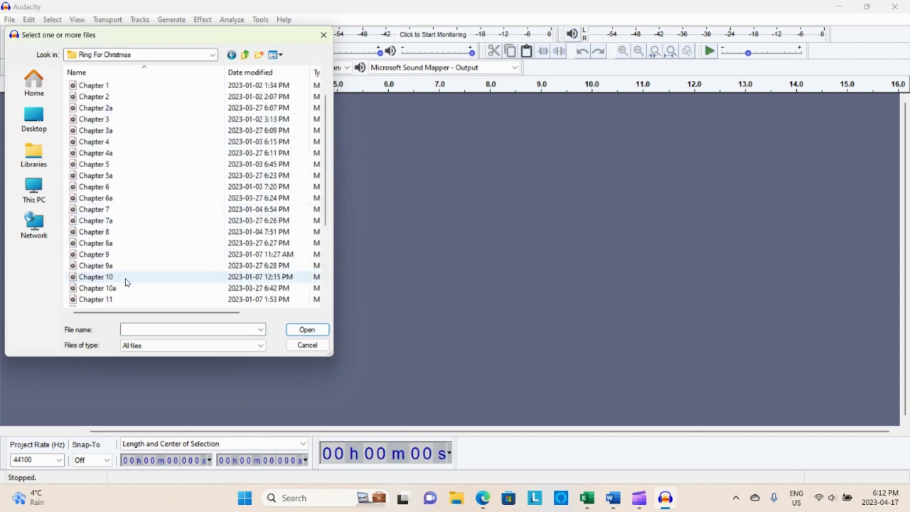
click(126, 289)
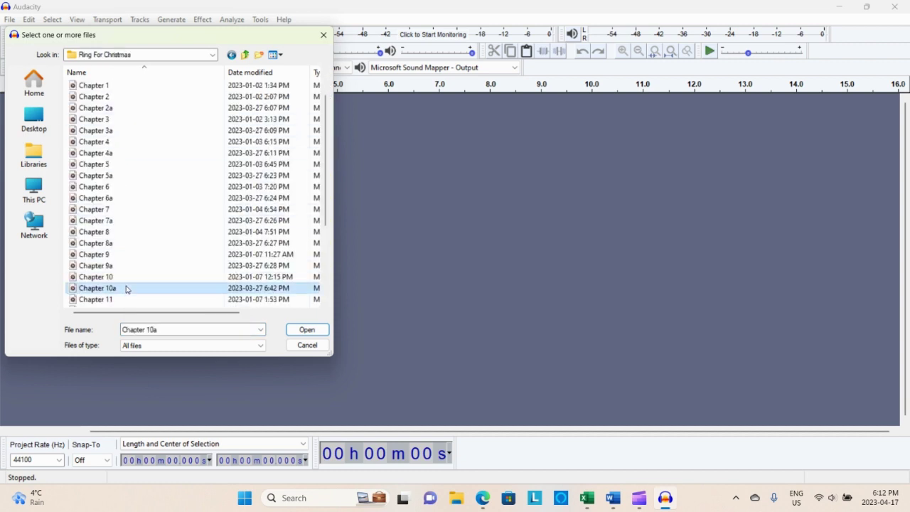
click(305, 330)
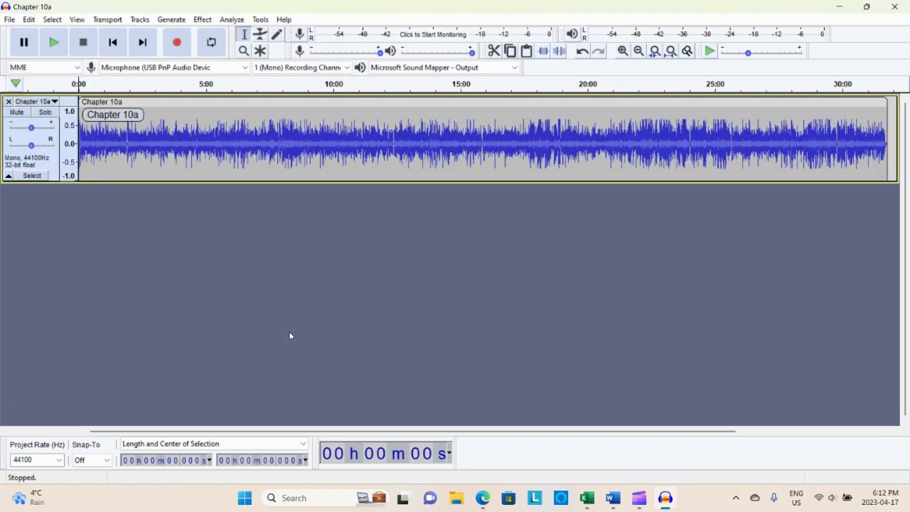
Select the whole track, run ACX Check, and apply Loudness Normalization
key(ctrl+a)
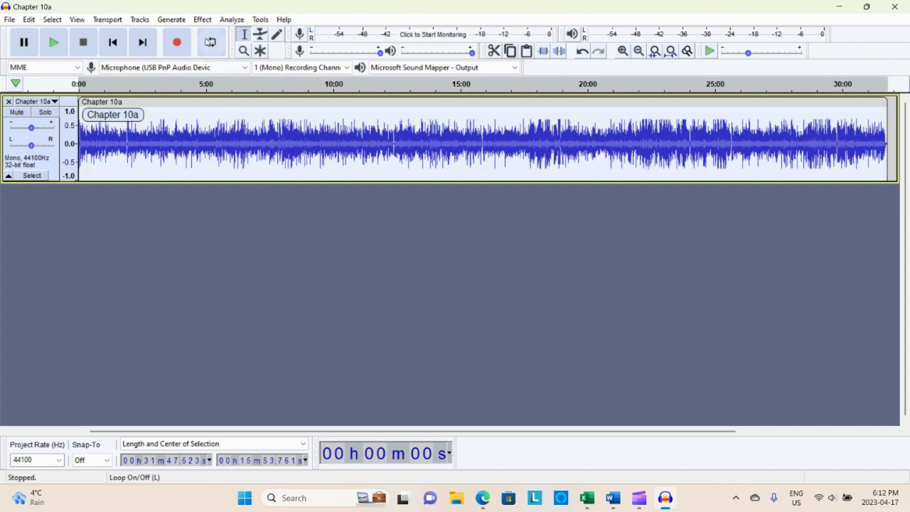
click(232, 19)
click(255, 96)
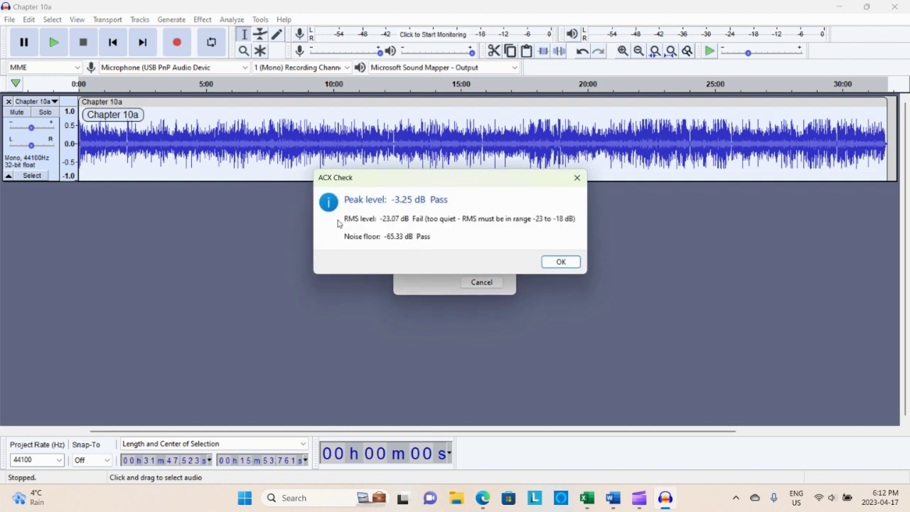
click(562, 262)
click(202, 19)
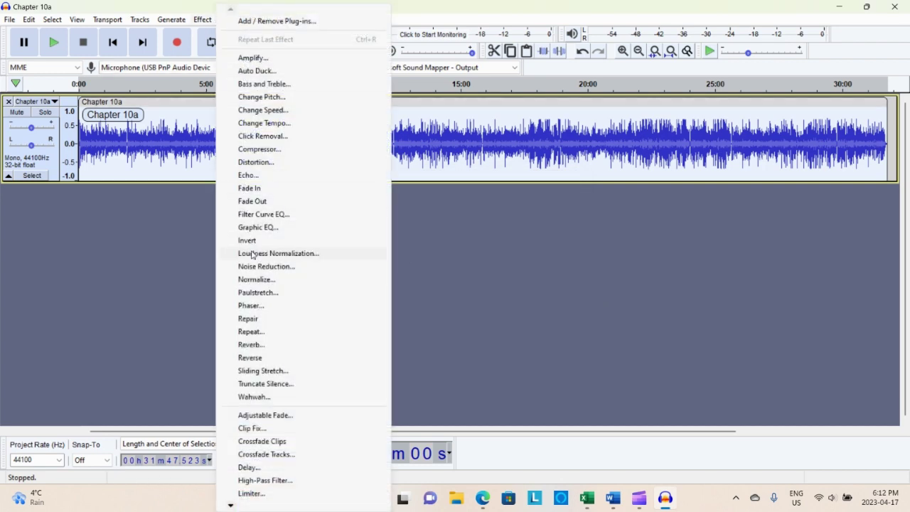
click(252, 253)
click(471, 281)
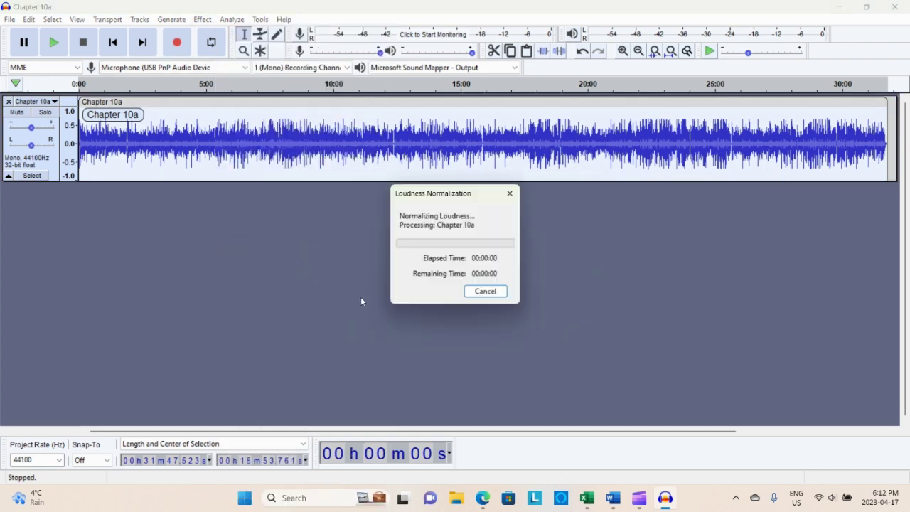
Rerun ACX Check to confirm RMS at -18 dB, then apply Normalize to the track
click(234, 19)
click(242, 96)
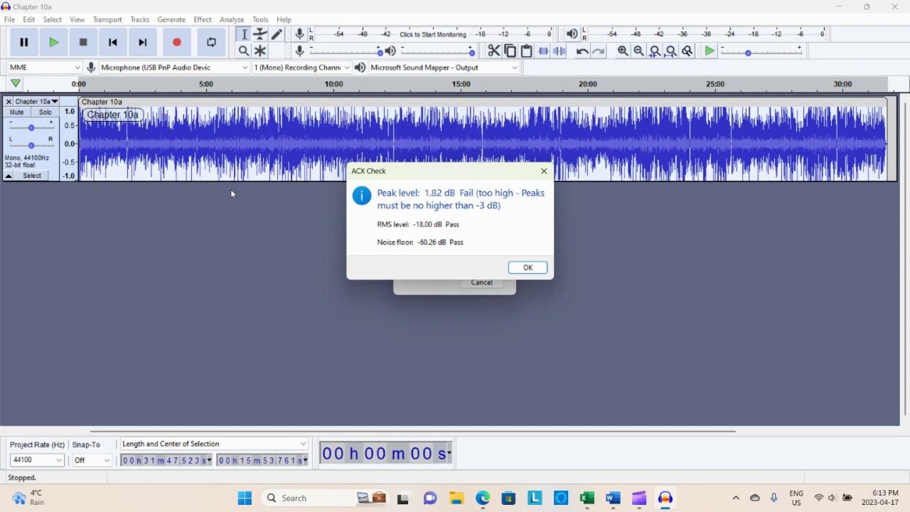
click(528, 268)
click(202, 19)
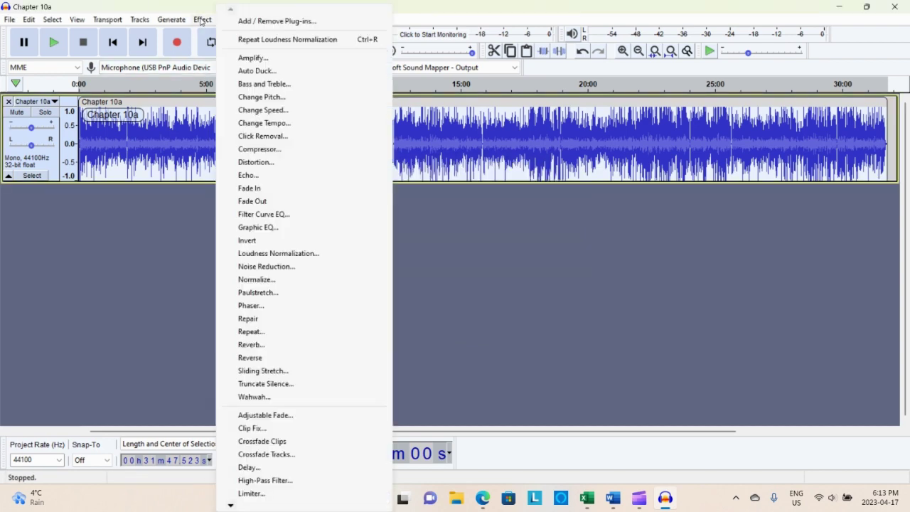
click(265, 280)
click(473, 277)
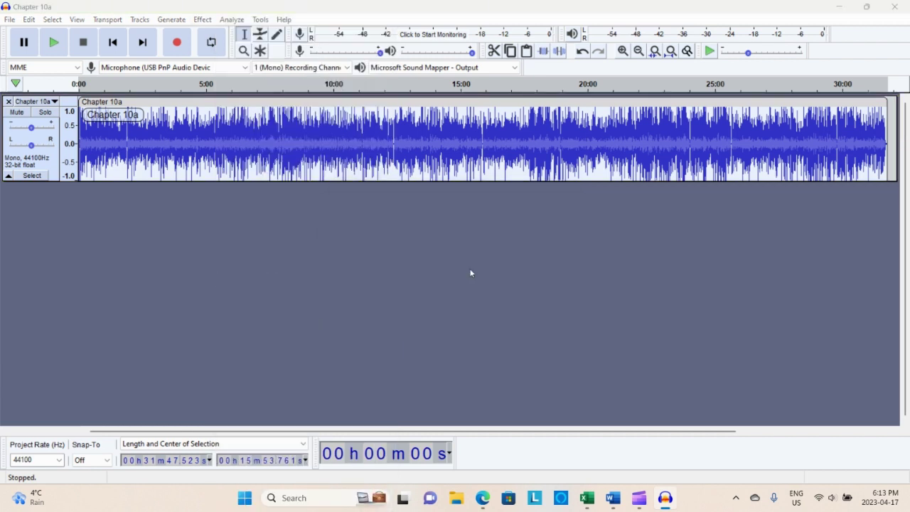